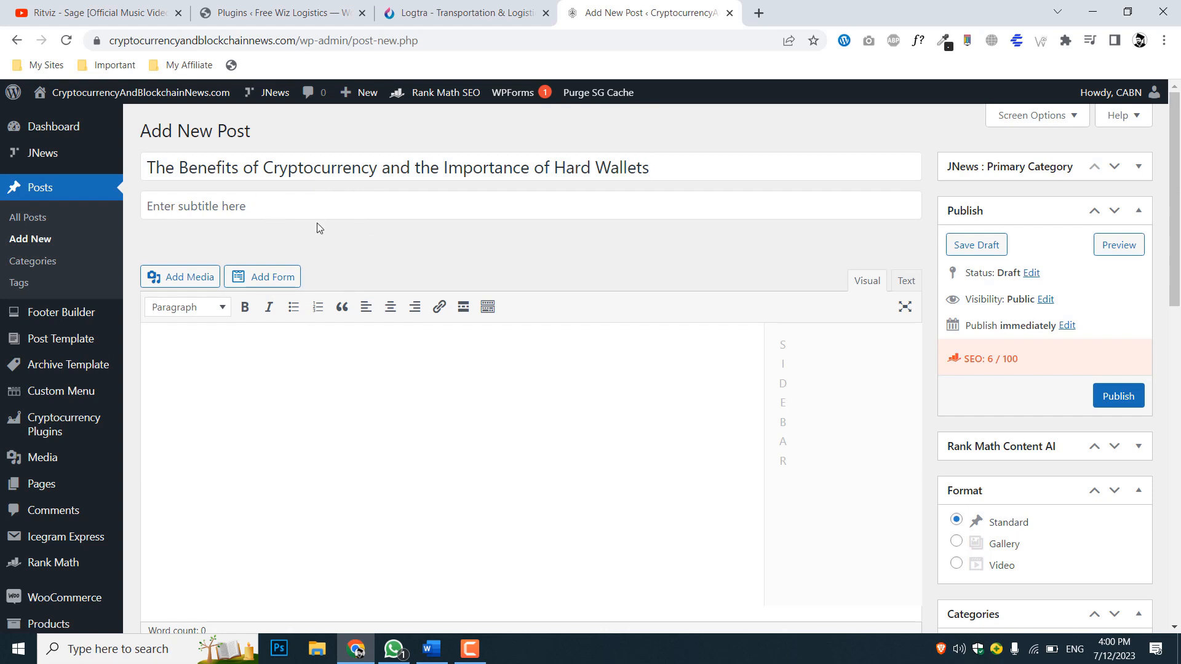
# Switch to the Word document and copy the article's HTML from the opening <body> tag through the closing </body> tag
pyautogui.click(432, 649)
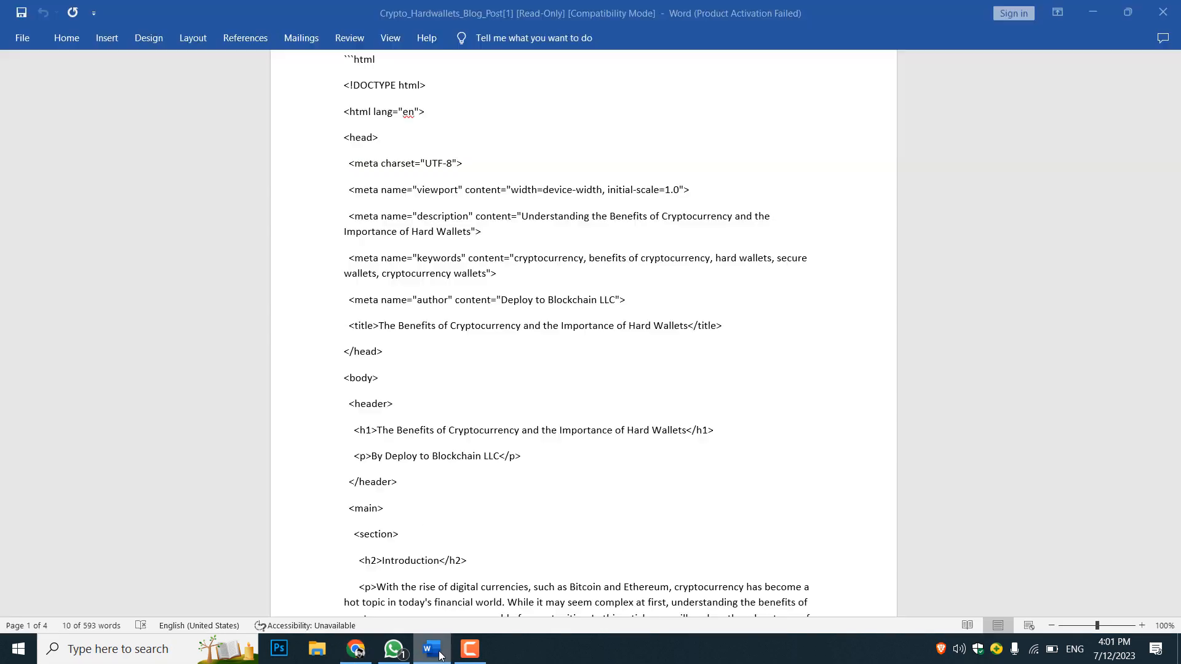
pyautogui.scroll(-3, 457, 348)
pyautogui.scroll(3, 456, 342)
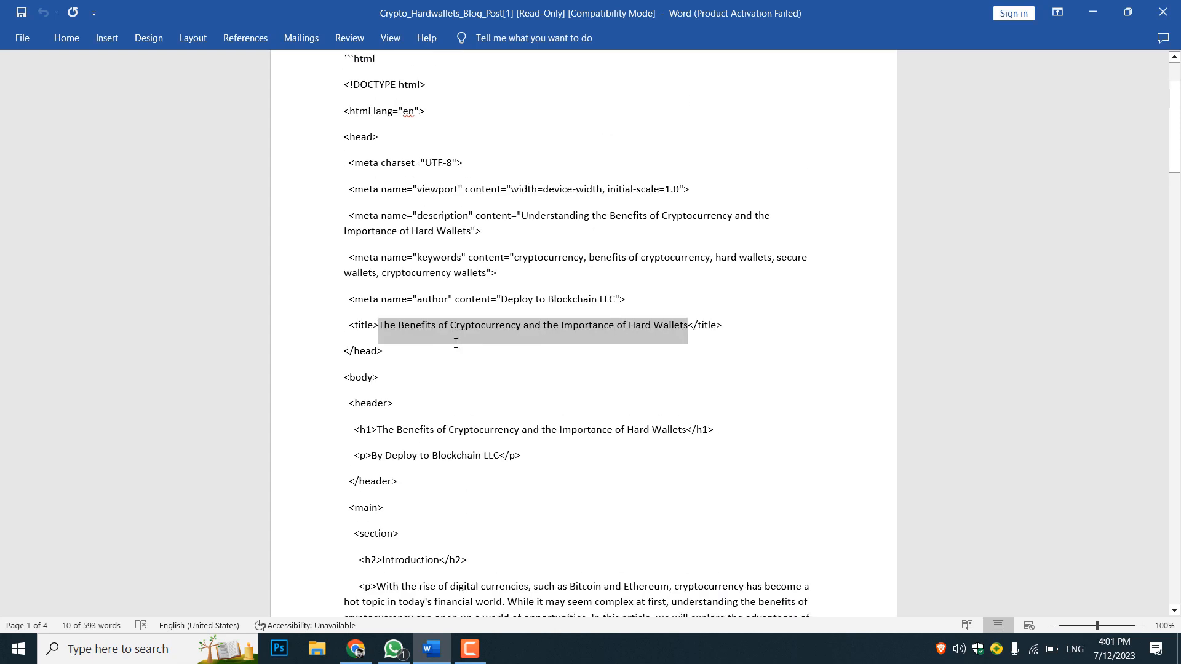
pyautogui.scroll(-5, 456, 343)
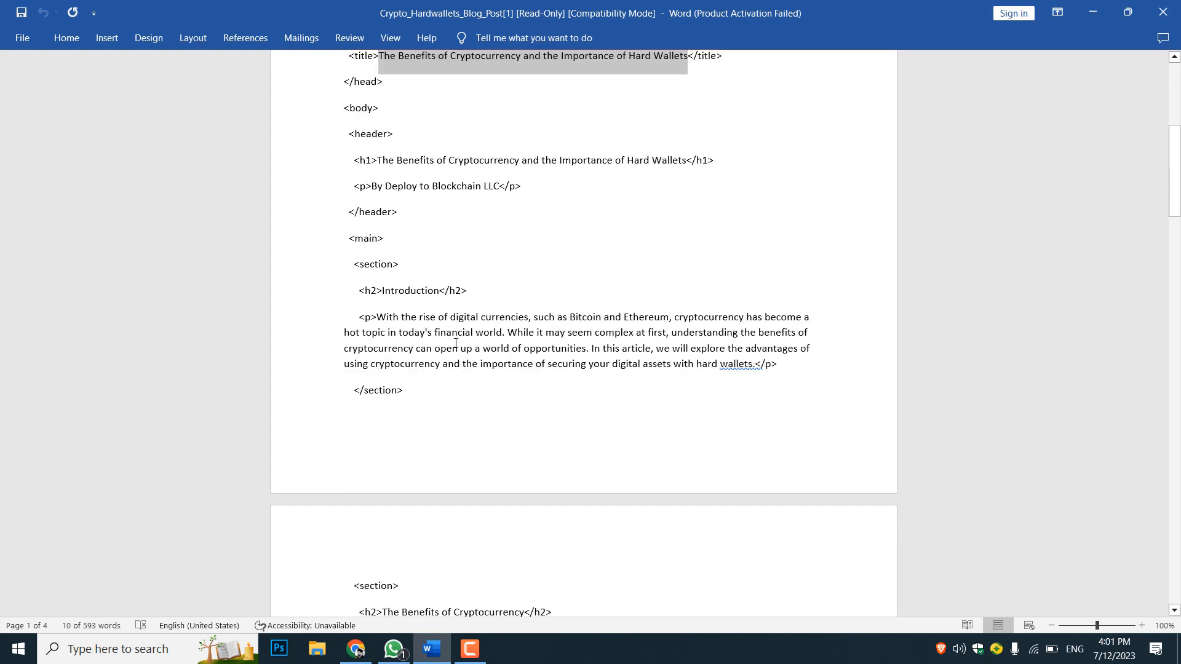
pyautogui.scroll(-1, 402, 310)
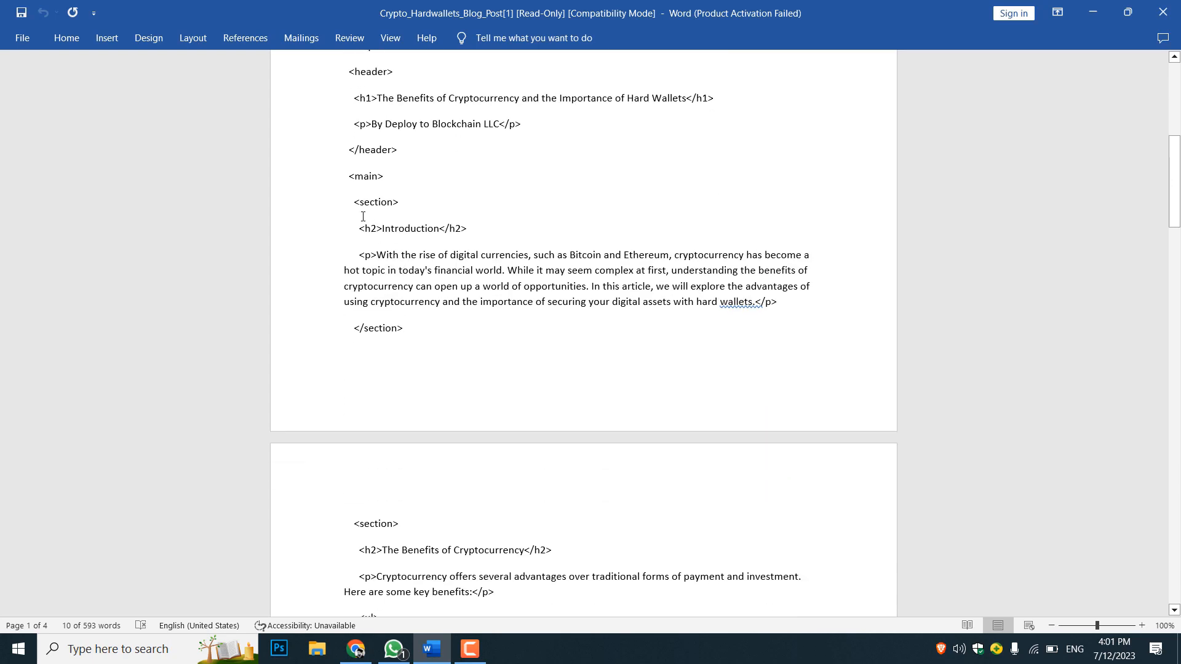
pyautogui.scroll(1, 361, 213)
pyautogui.scroll(1, 358, 244)
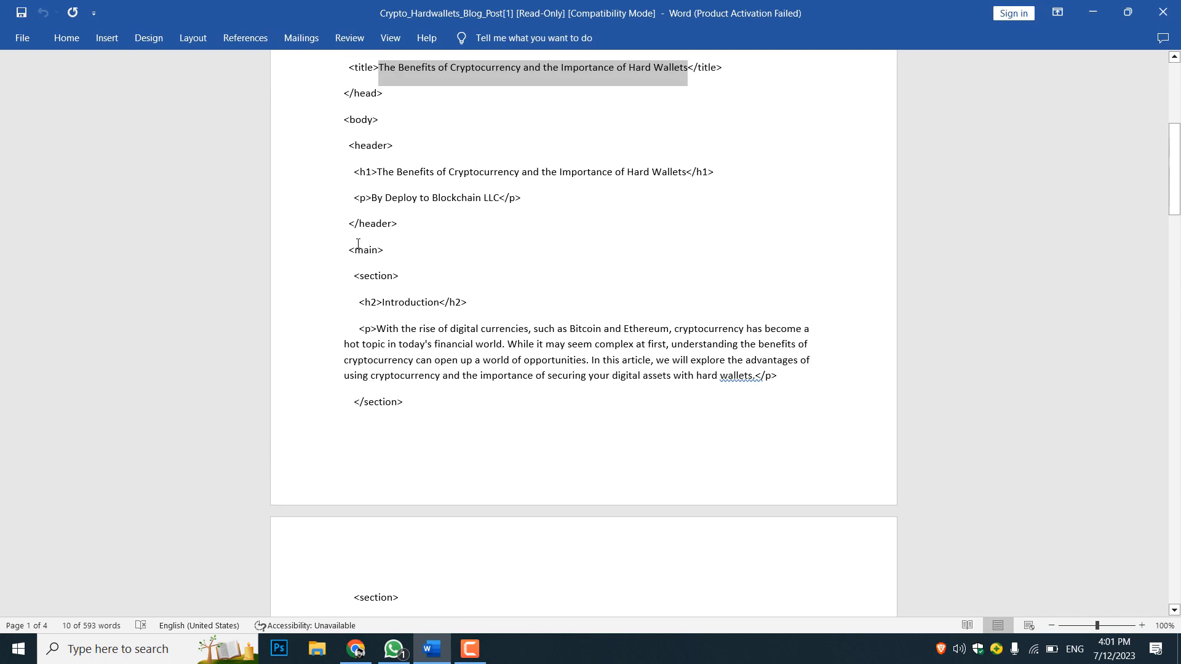
pyautogui.scroll(1, 358, 260)
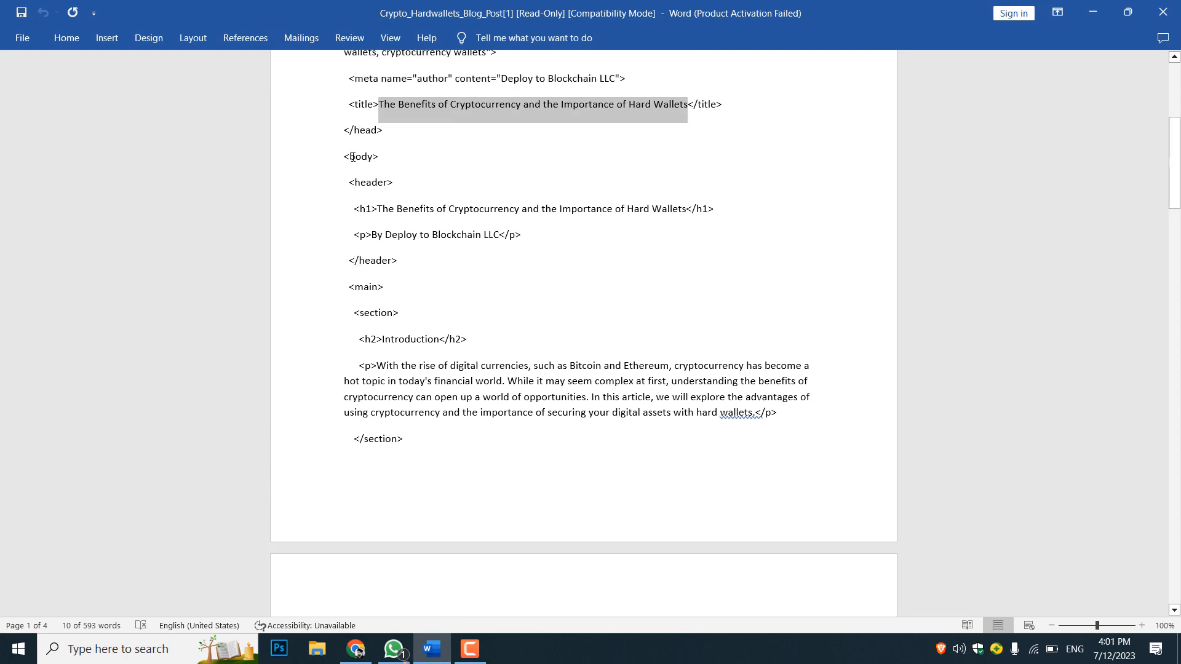
pyautogui.moveTo(345, 159); pyautogui.dragTo(420, 472)
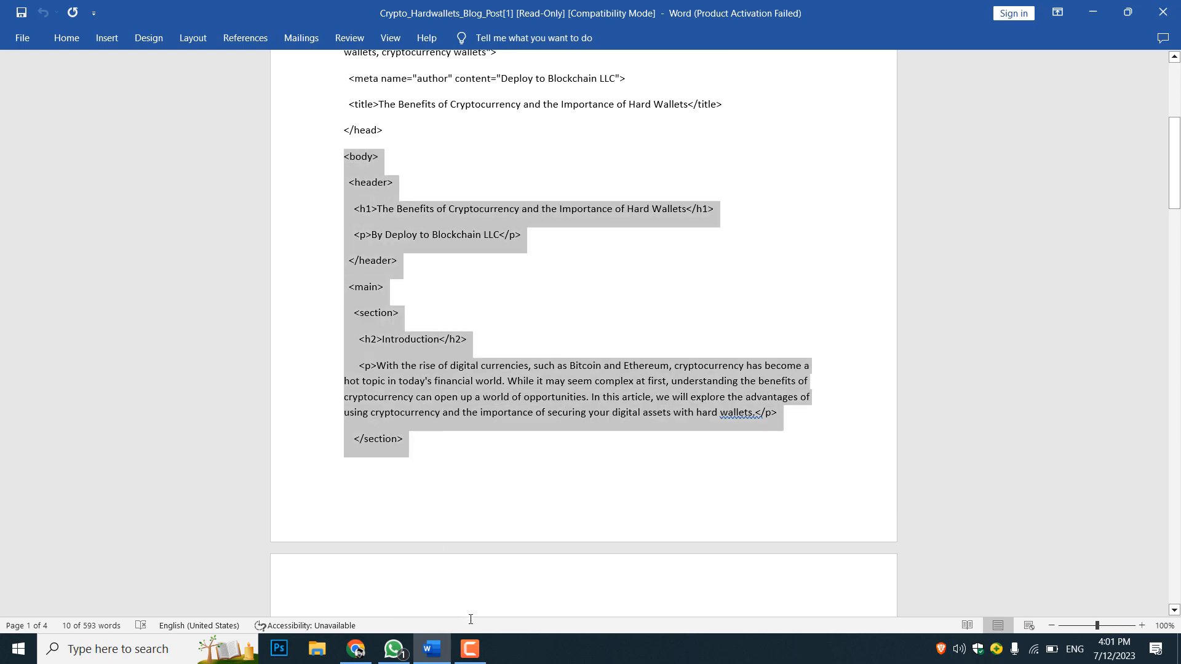
pyautogui.moveTo(471, 620); pyautogui.dragTo(424, 535)
pyautogui.rightClick(382, 338)
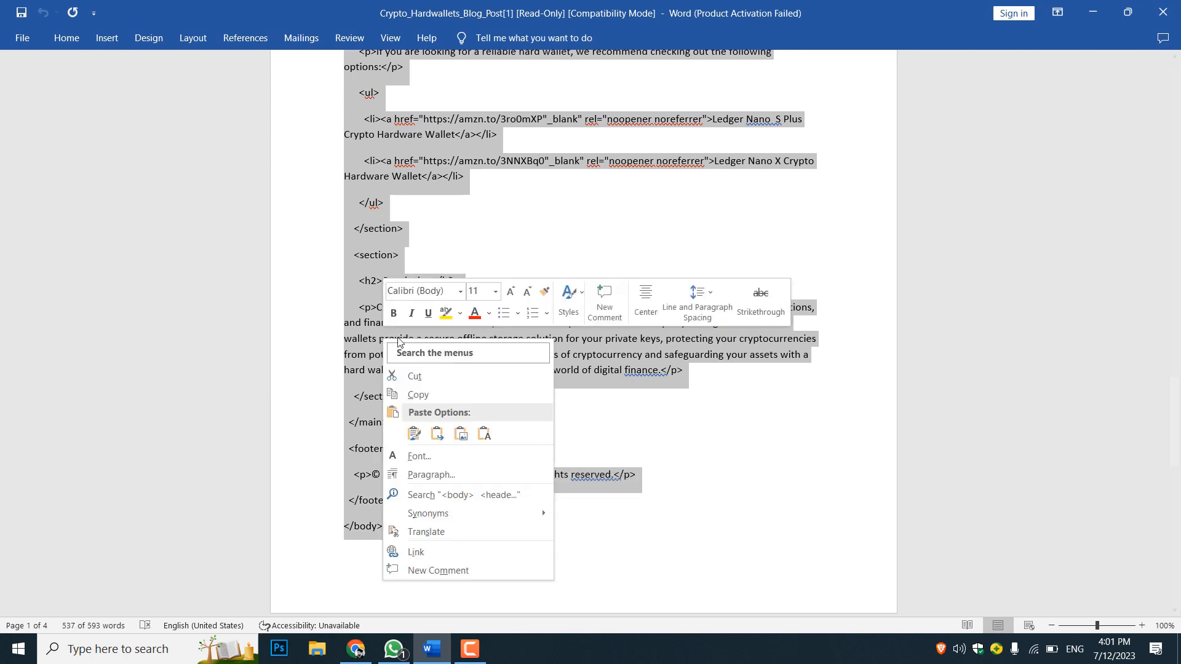
pyautogui.click(420, 394)
# Return to the WordPress post in Chrome and paste the copied HTML into the content editor's text mode
pyautogui.click(356, 649)
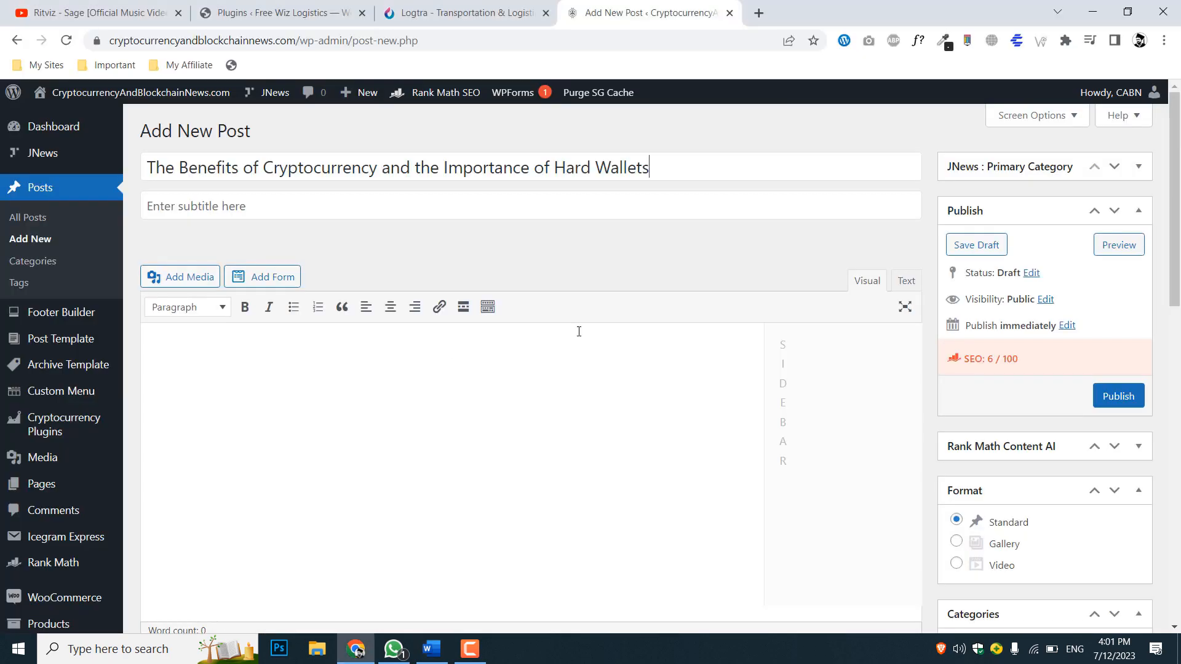
pyautogui.click(906, 280)
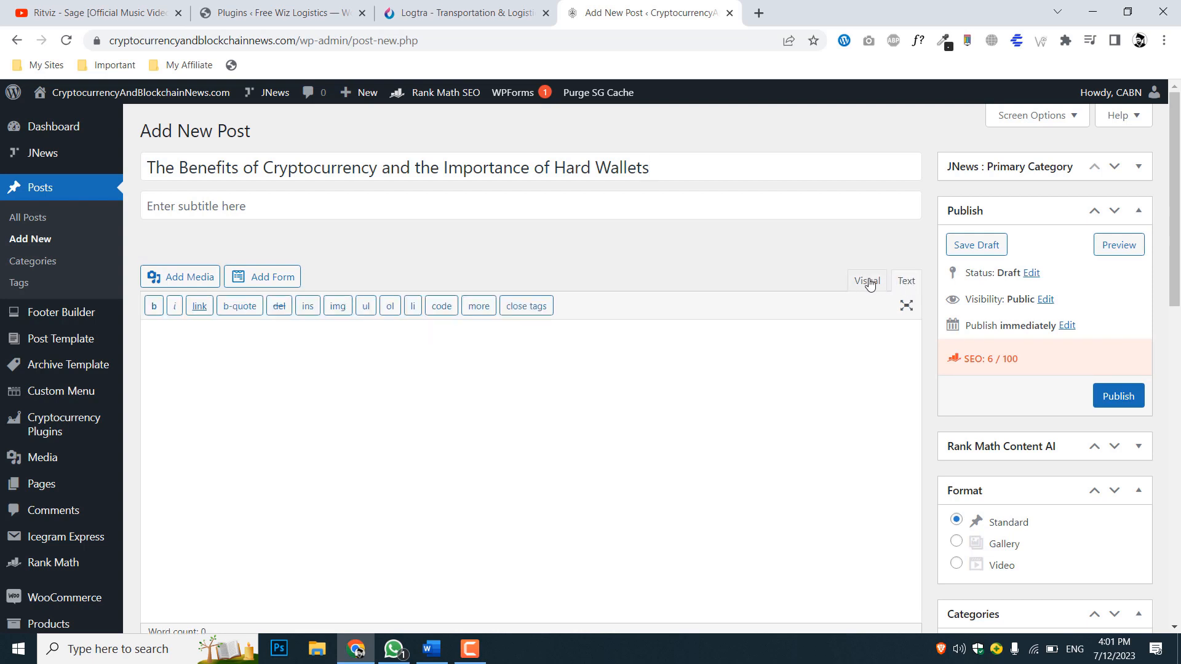
pyautogui.rightClick(467, 342)
pyautogui.click(521, 460)
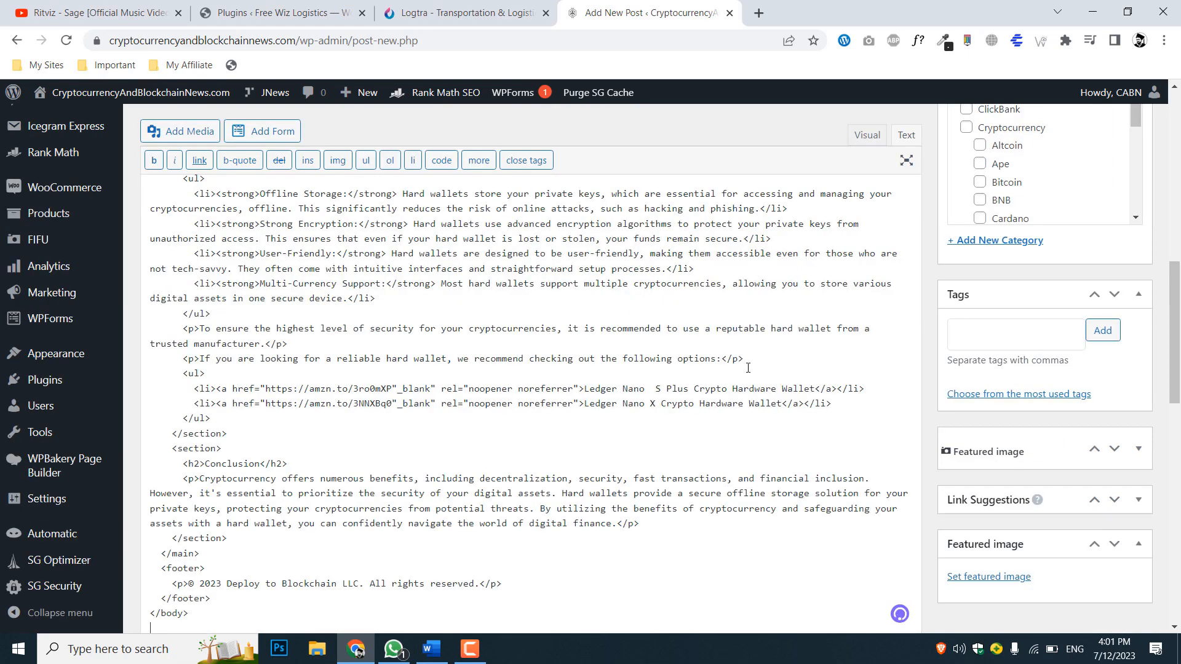
# Switch the post content to visual mode and check how the pasted article is rendered
pyautogui.scroll(15, 879, 352)
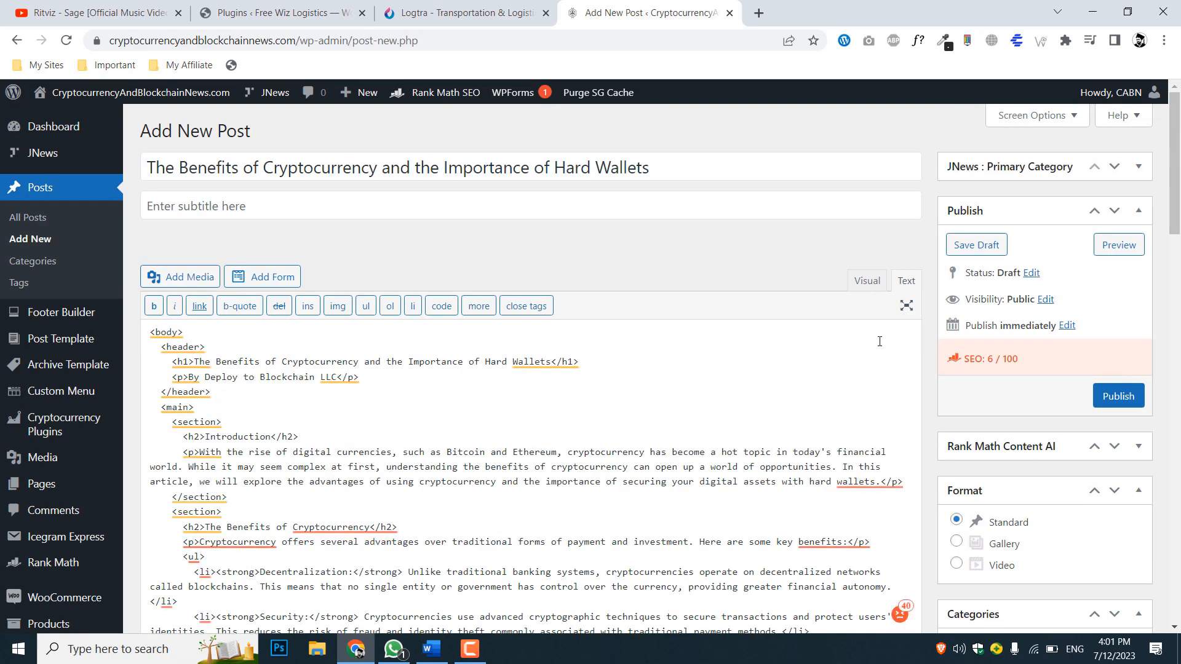
pyautogui.click(872, 284)
pyautogui.scroll(5, 634, 373)
pyautogui.scroll(18, 633, 374)
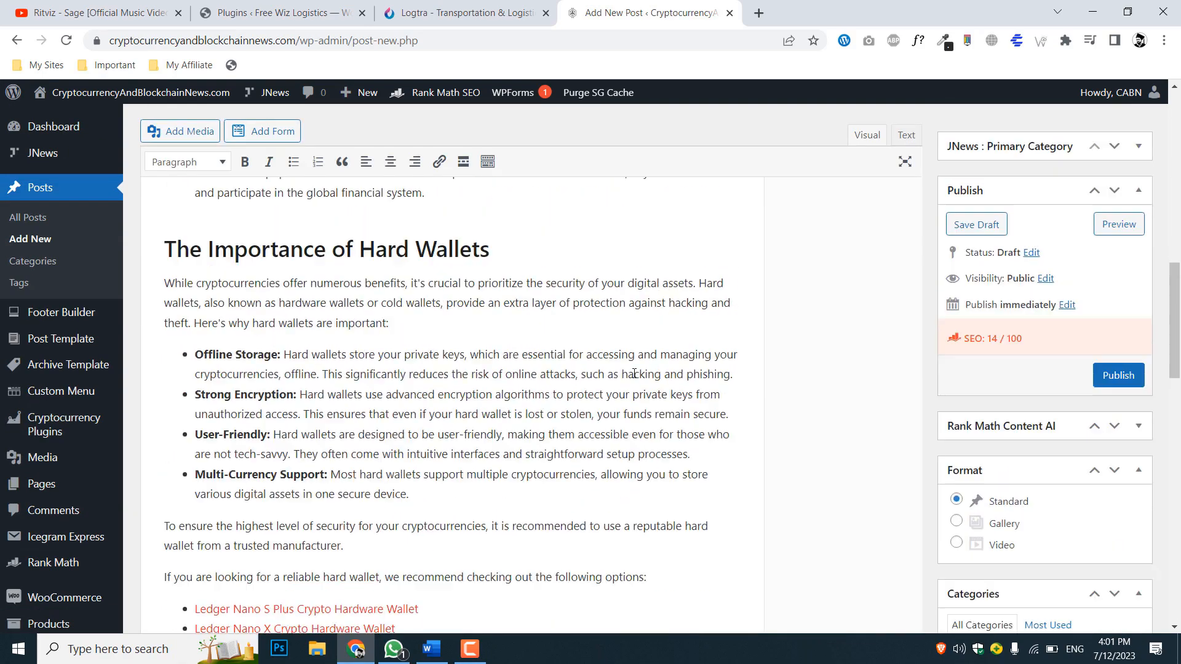
pyautogui.scroll(-1, 634, 373)
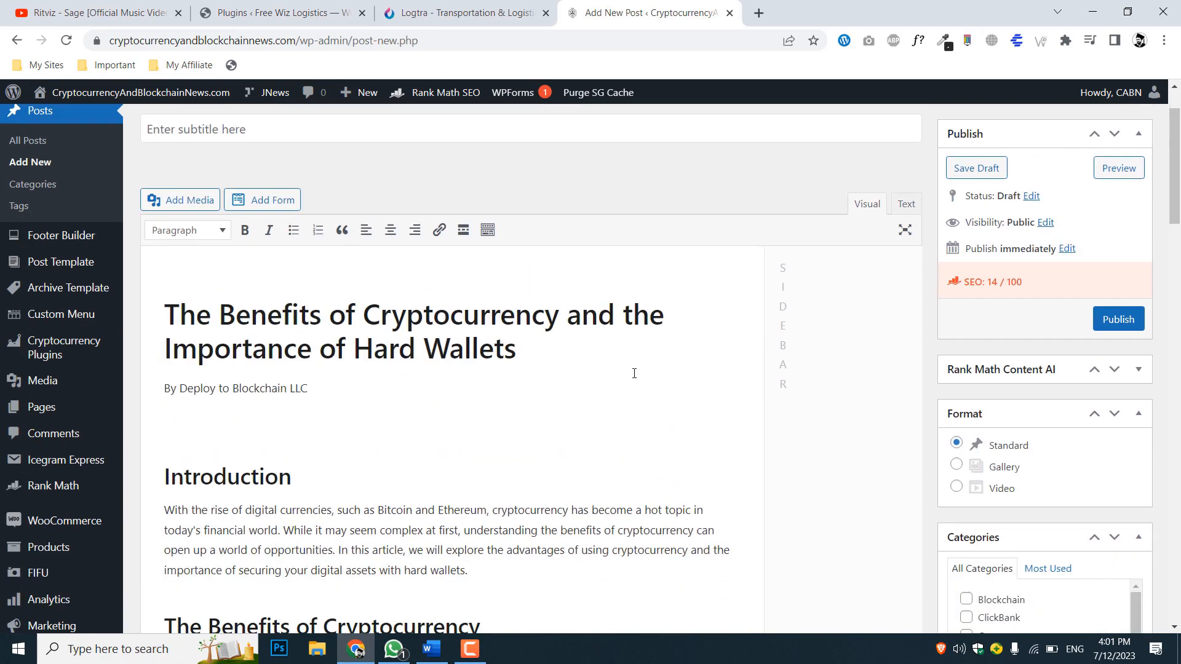
pyautogui.scroll(1, 369, 416)
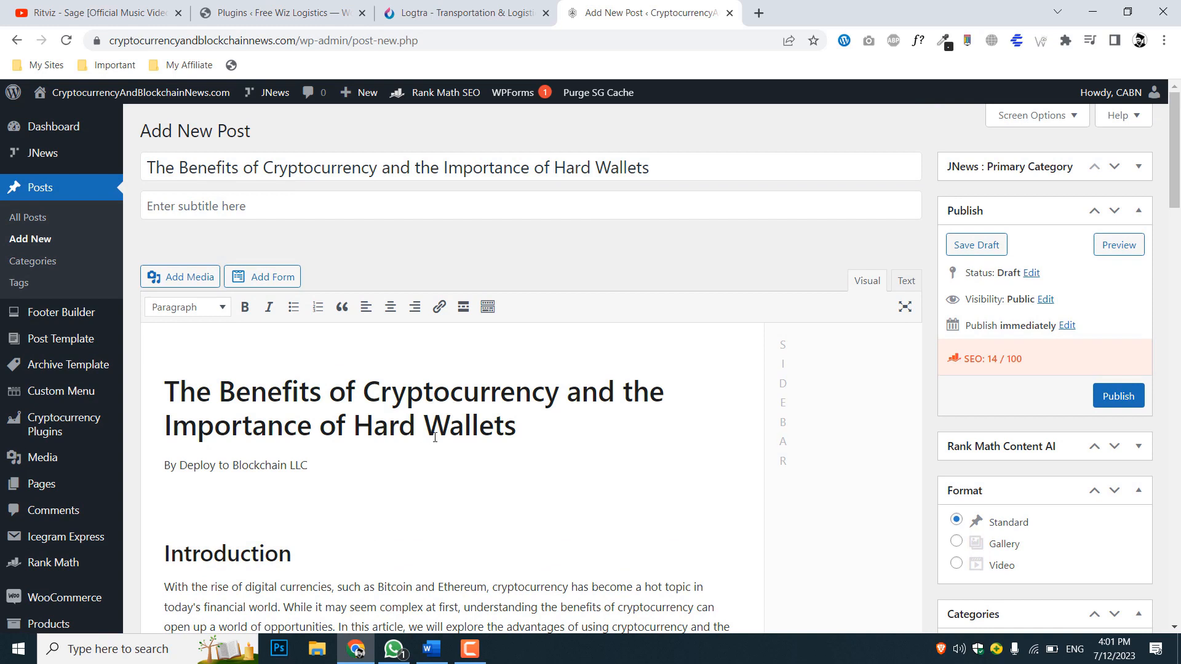
# Delete the duplicate article title, the "By Deploy to Blockchain LLC" byline and the empty space above the Introduction heading
pyautogui.scroll(-1, 369, 443)
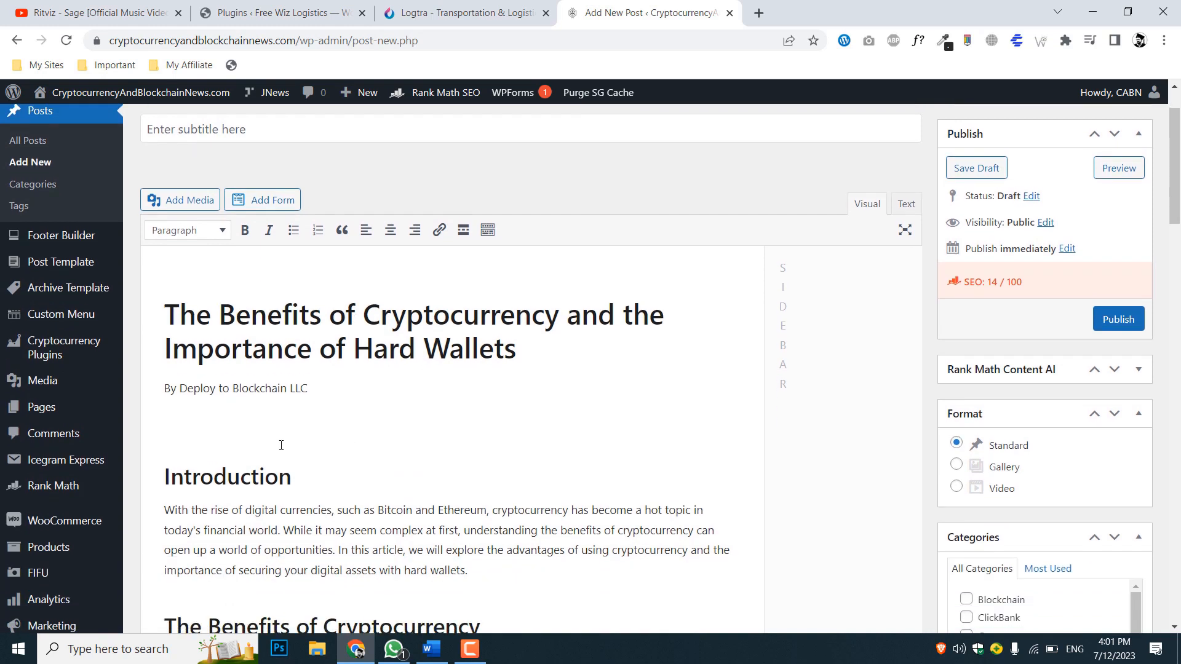
pyautogui.moveTo(260, 425); pyautogui.dragTo(170, 261)
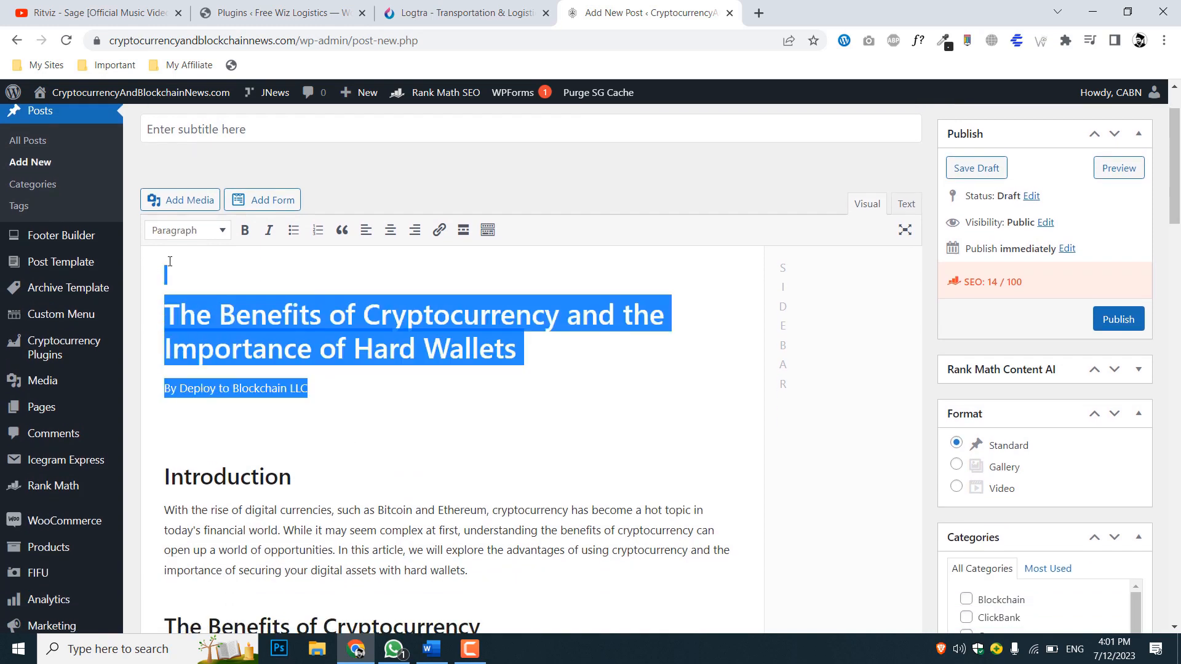
pyautogui.press('BackSpace')
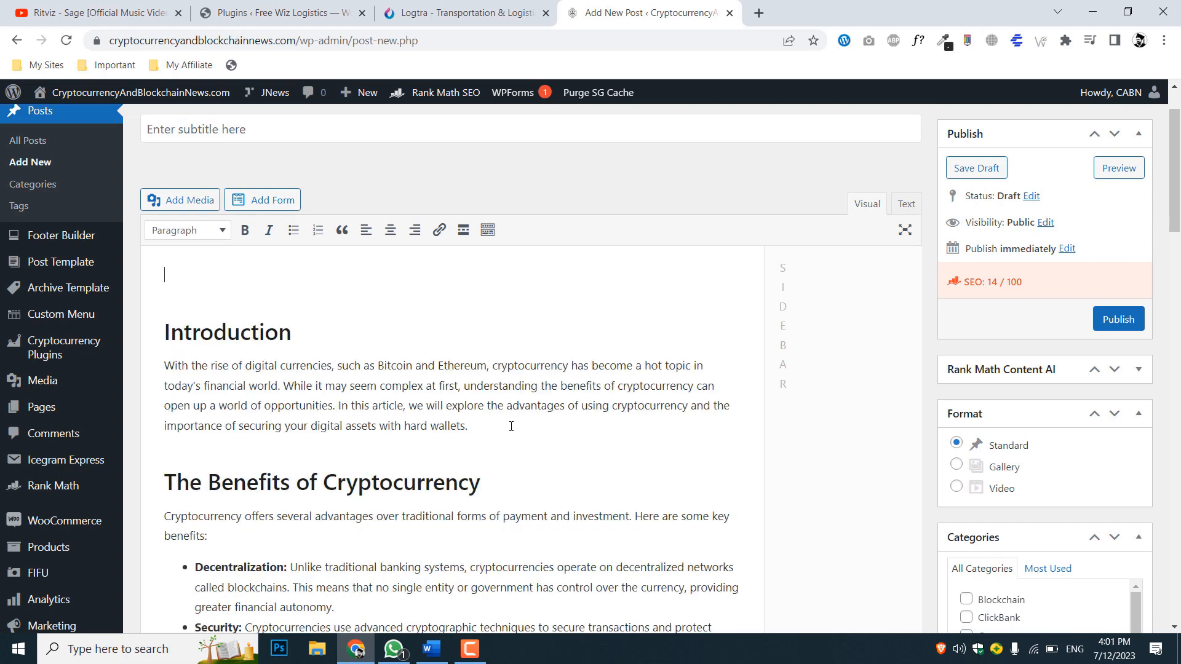
pyautogui.press('Down')
pyautogui.press('BackSpace')
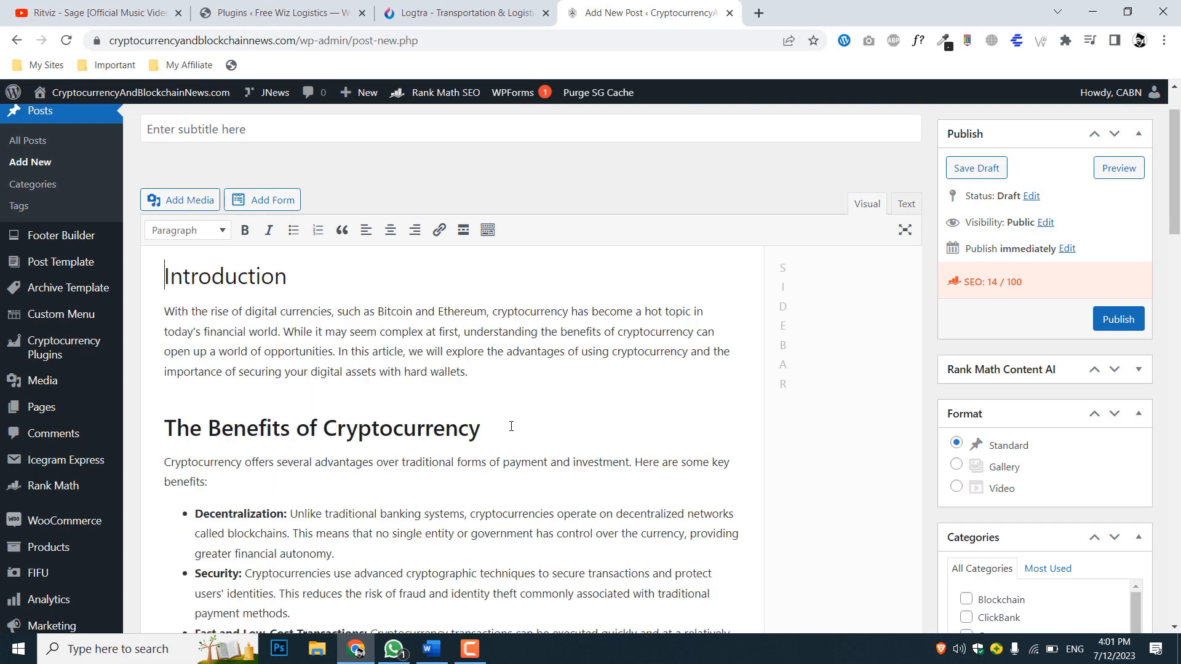
# Make the "Introduction" heading bold
pyautogui.doubleClick(296, 279)
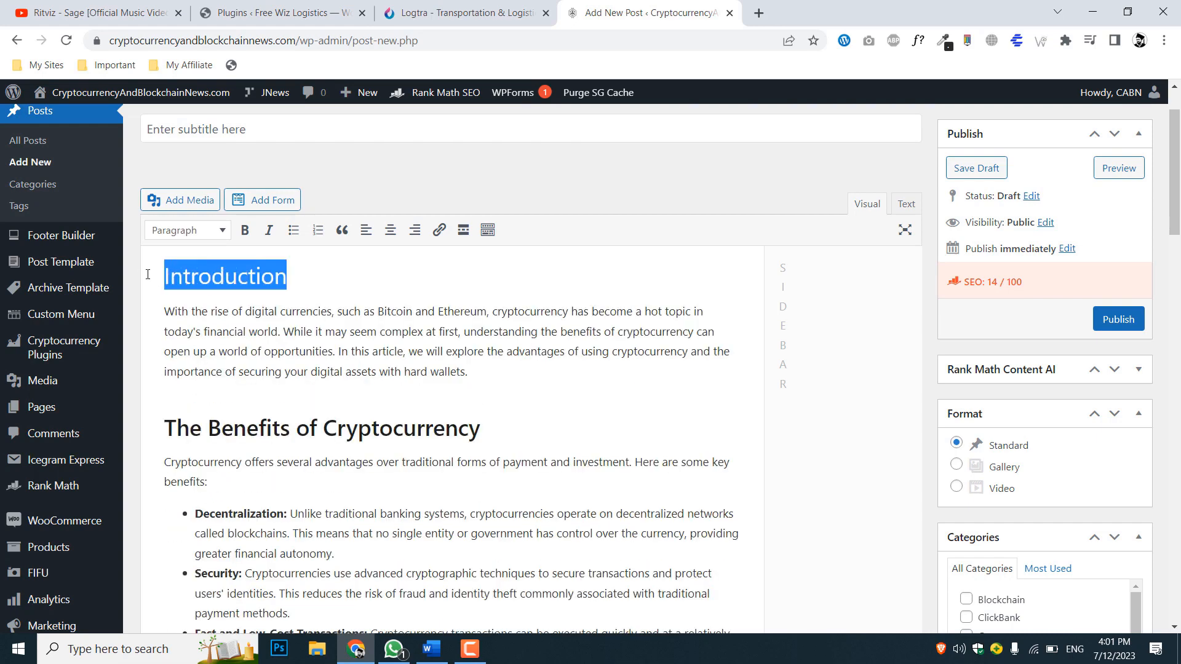
pyautogui.click(244, 230)
pyautogui.click(264, 352)
# Review the formatted article from the Introduction to the copyright line, including its headings, bullet lists and hardware wallet links
pyautogui.scroll(-4, 381, 381)
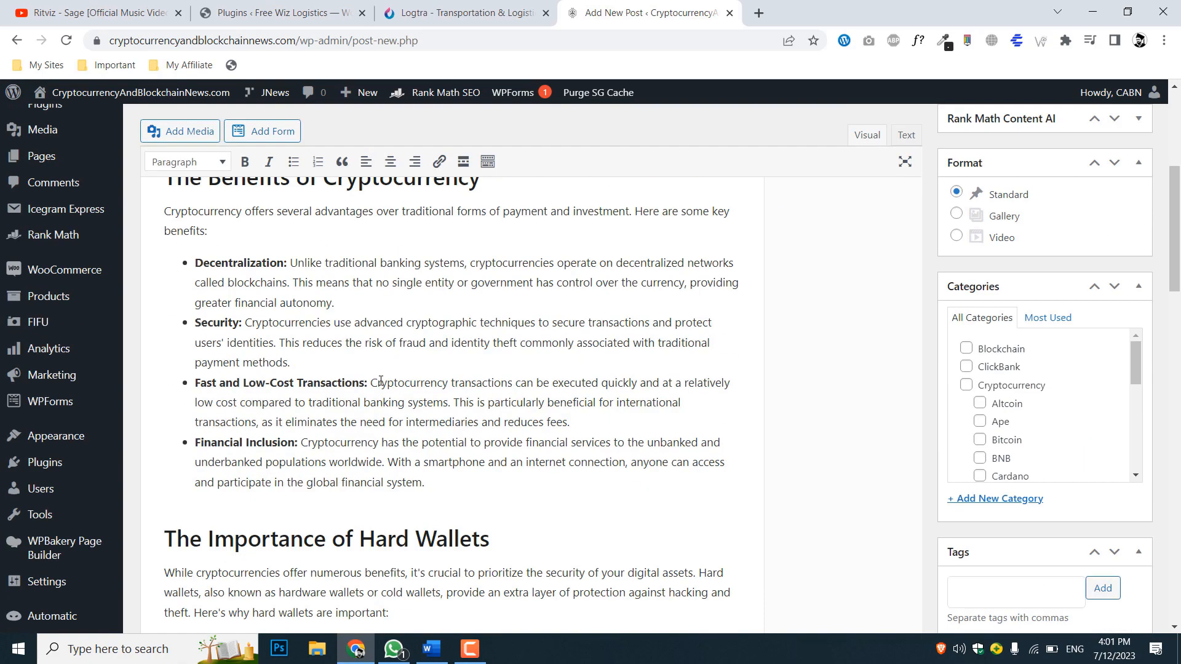
pyautogui.scroll(5, 207, 365)
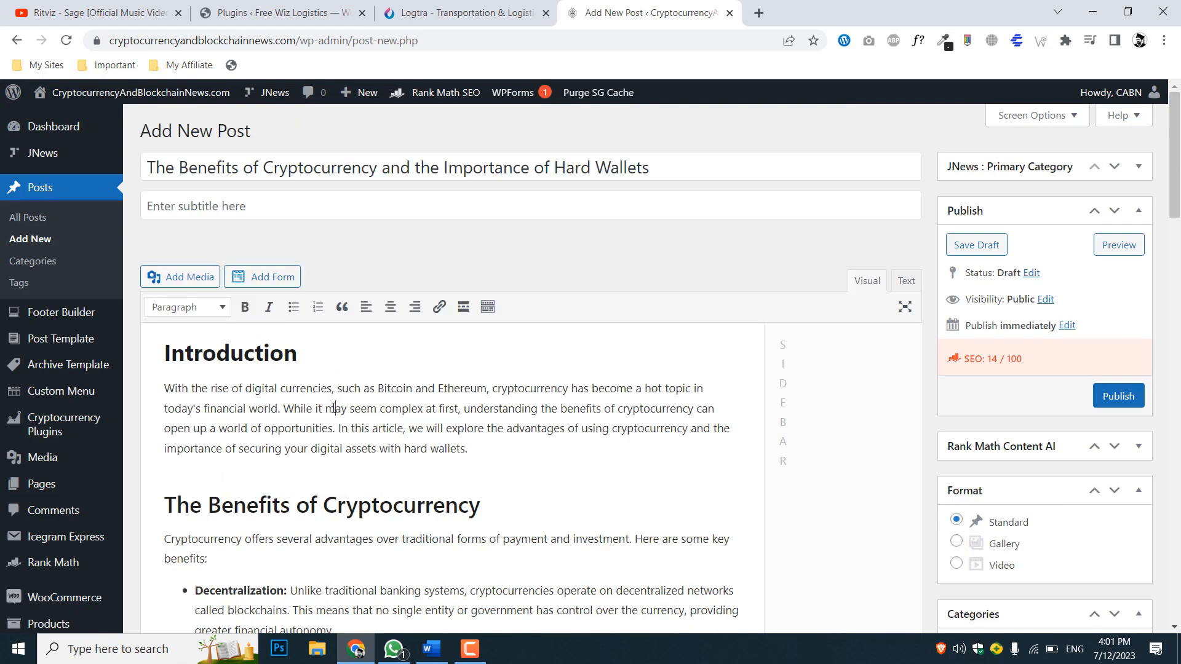
pyautogui.scroll(-3, 282, 386)
pyautogui.scroll(-5, 438, 433)
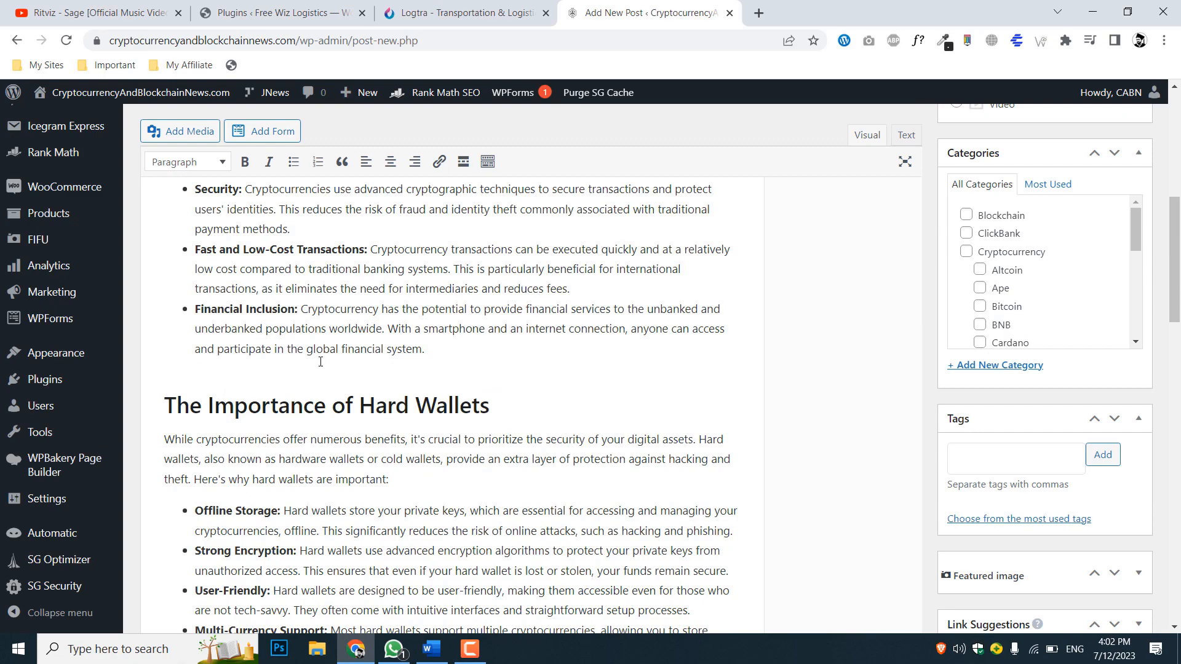
pyautogui.scroll(-5, 332, 366)
pyautogui.scroll(2, 351, 369)
pyautogui.scroll(-3, 369, 372)
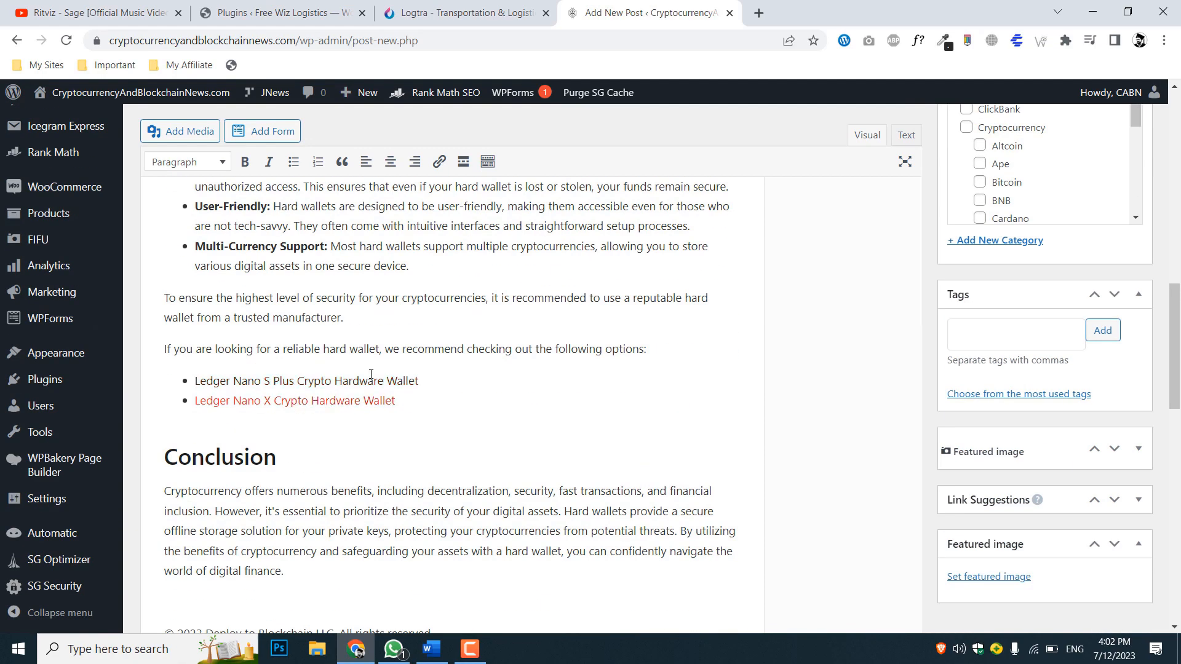
pyautogui.scroll(-4, 456, 401)
pyautogui.scroll(1, 457, 400)
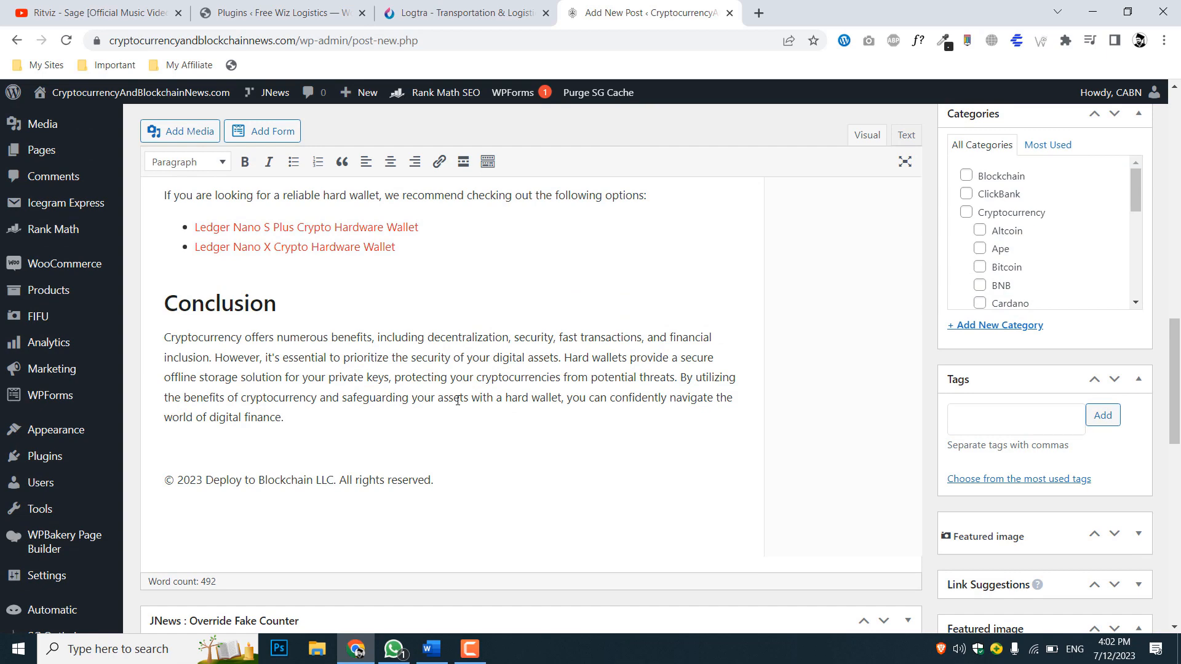
pyautogui.scroll(4, 294, 380)
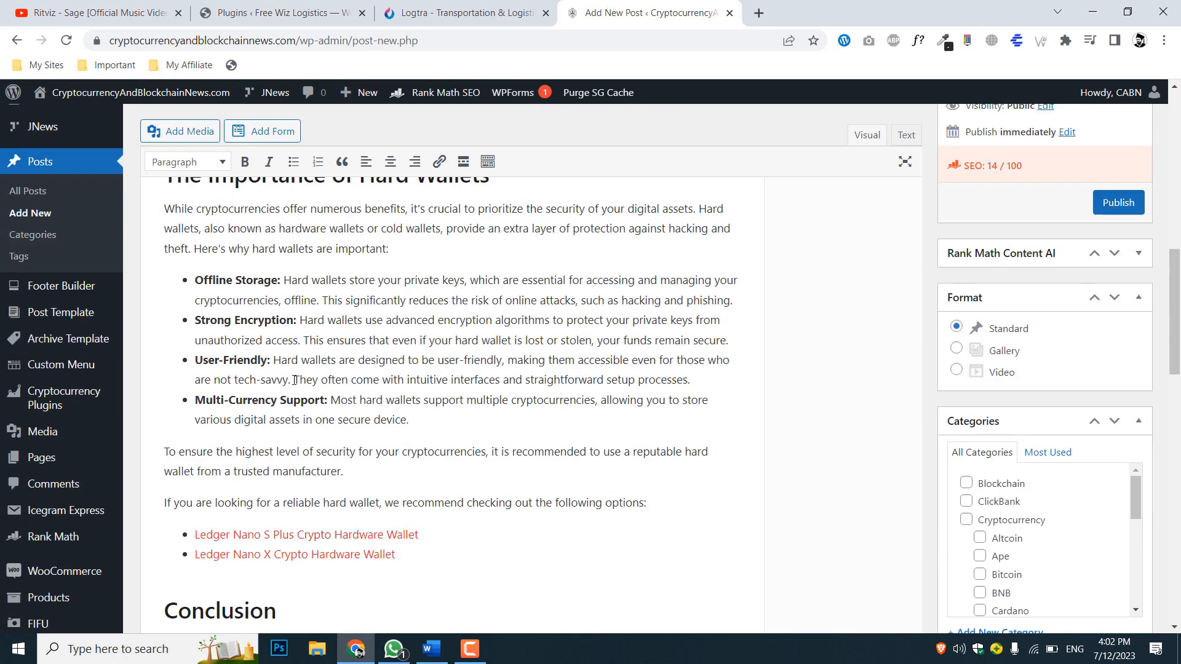
pyautogui.scroll(-2, 313, 430)
pyautogui.scroll(-2, 486, 513)
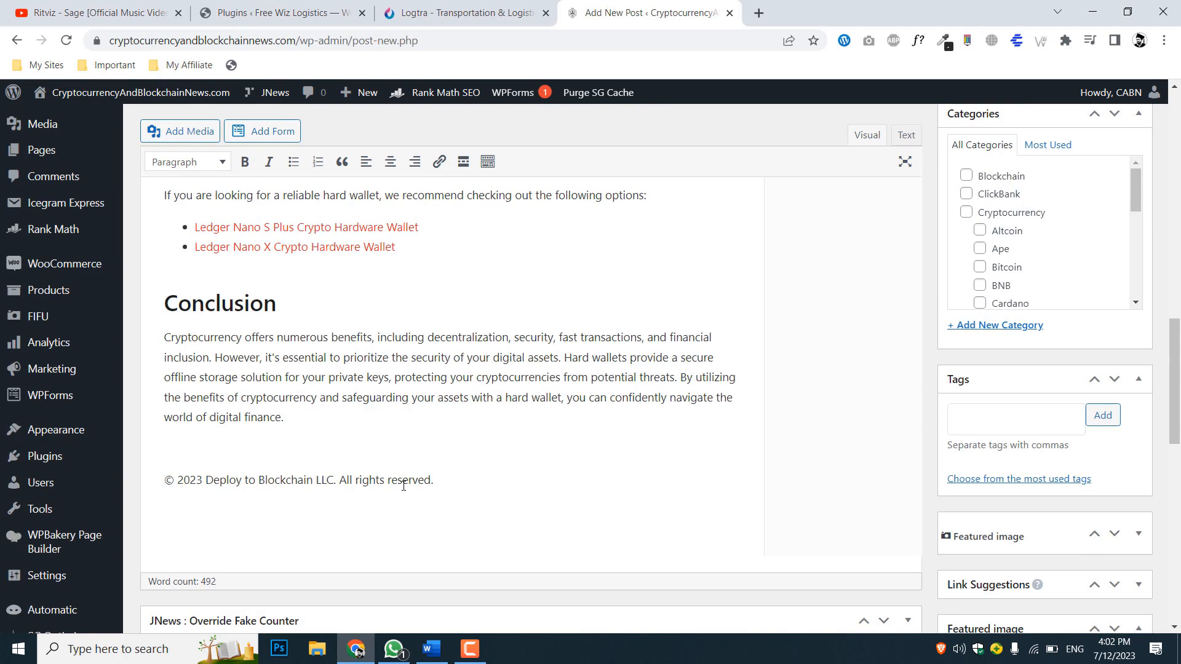
pyautogui.moveTo(383, 378); pyautogui.dragTo(545, 378)
pyautogui.click(545, 377)
pyautogui.scroll(12, 375, 376)
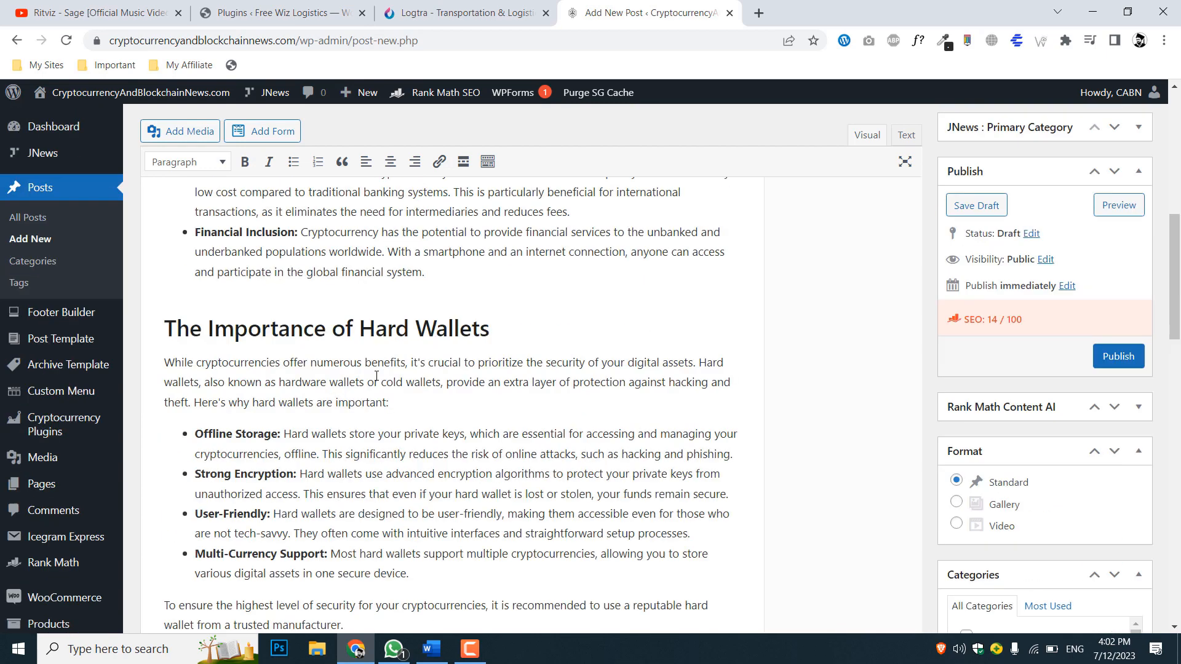
pyautogui.scroll(1, 376, 375)
pyautogui.scroll(-1, 376, 376)
pyautogui.scroll(1, 374, 374)
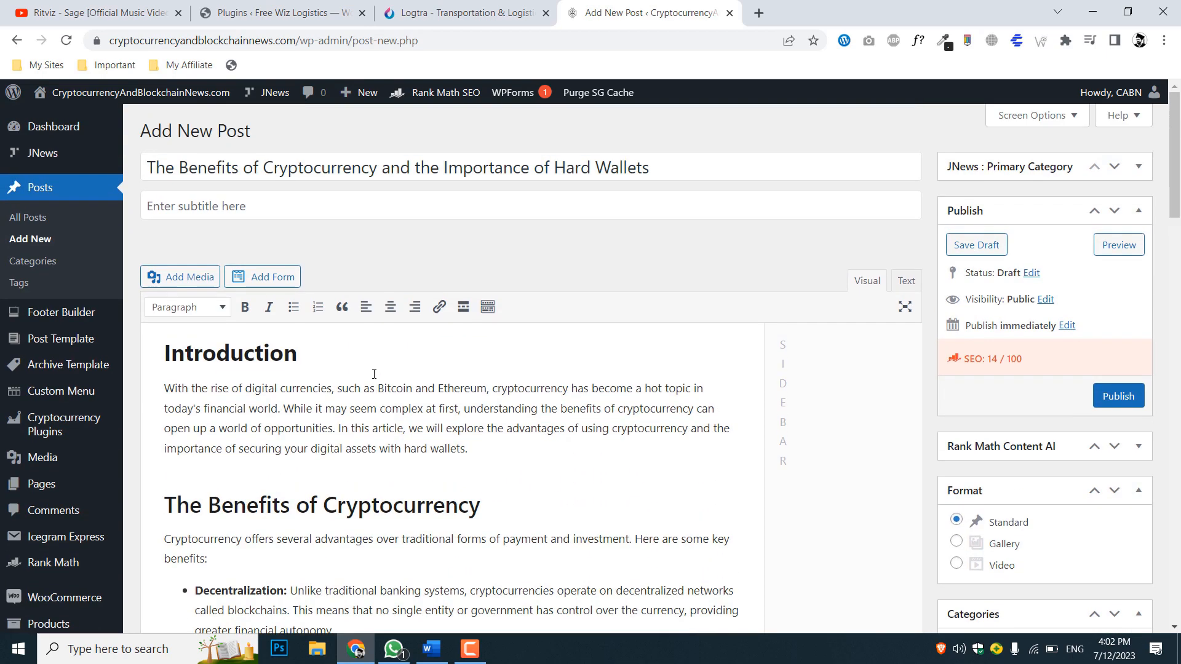
pyautogui.scroll(-1, 373, 370)
pyautogui.click(198, 394)
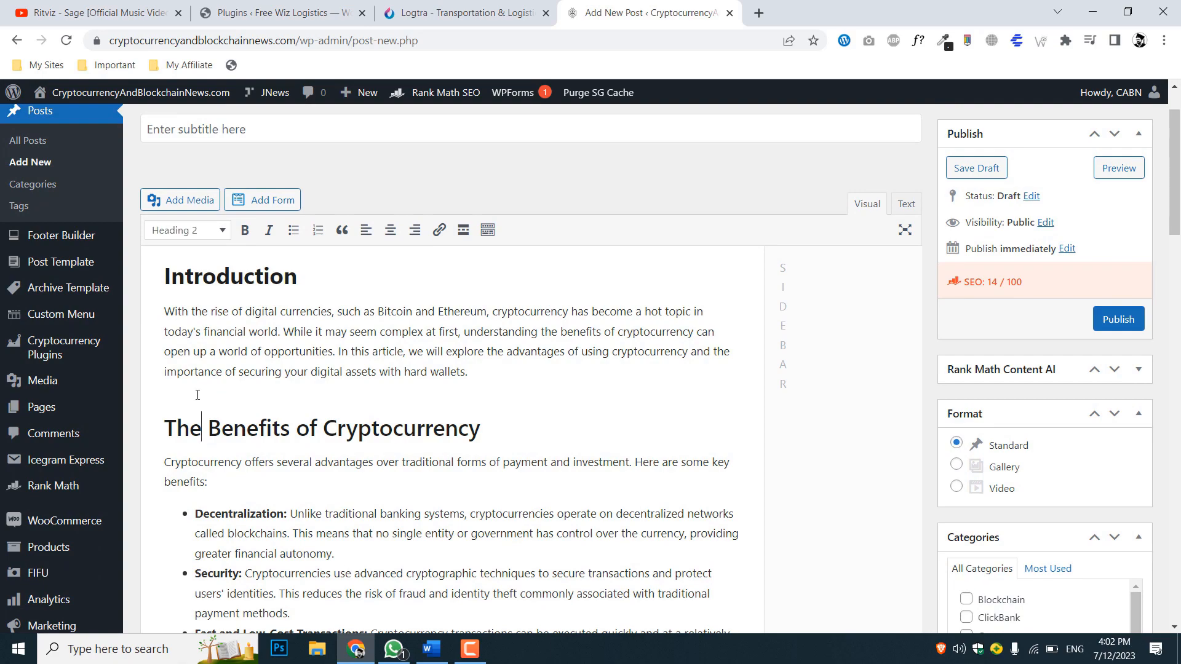
pyautogui.scroll(-11, 435, 394)
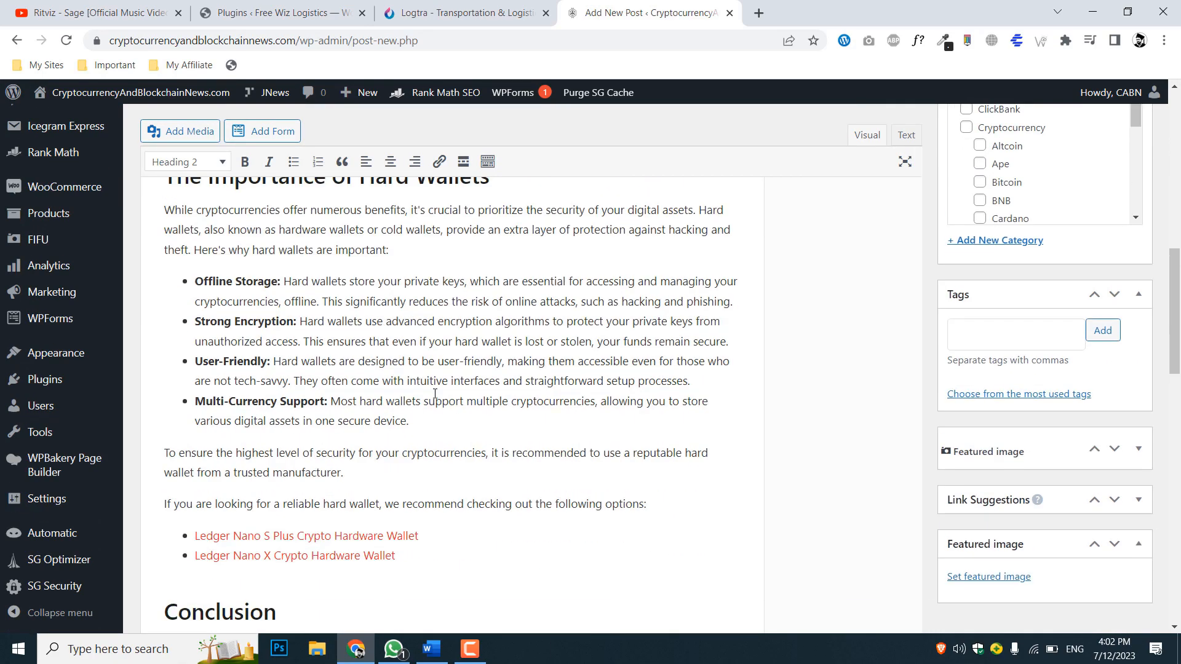
pyautogui.scroll(-5, 435, 394)
pyautogui.scroll(3, 435, 393)
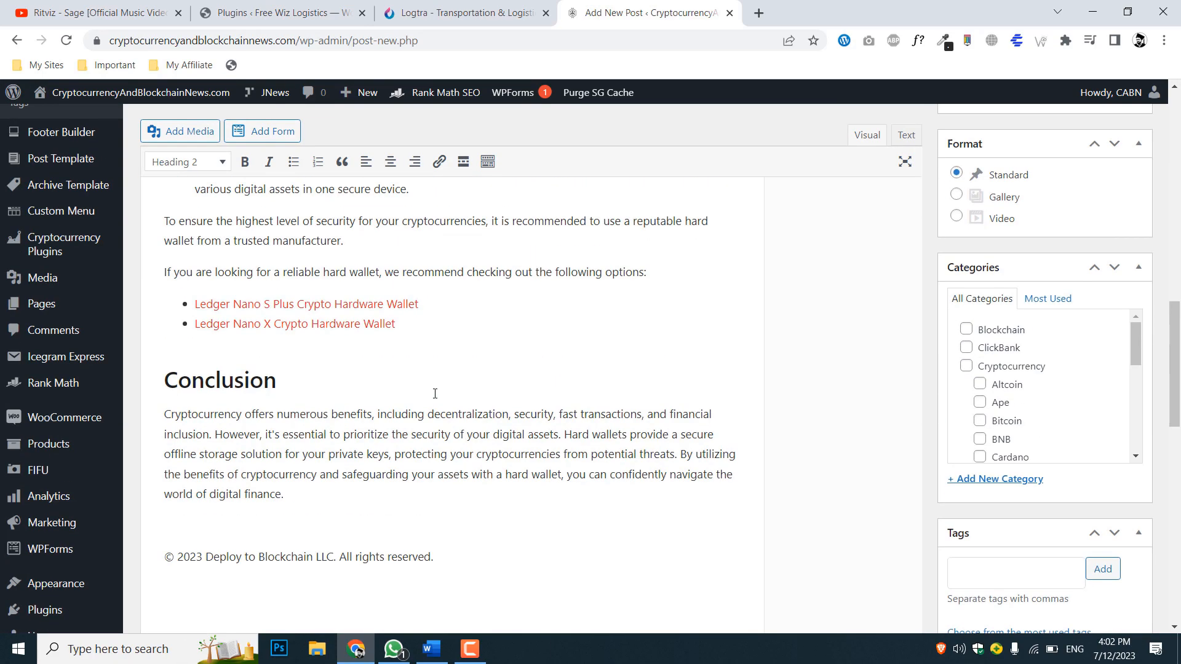
pyautogui.click(181, 518)
pyautogui.scroll(3, 282, 343)
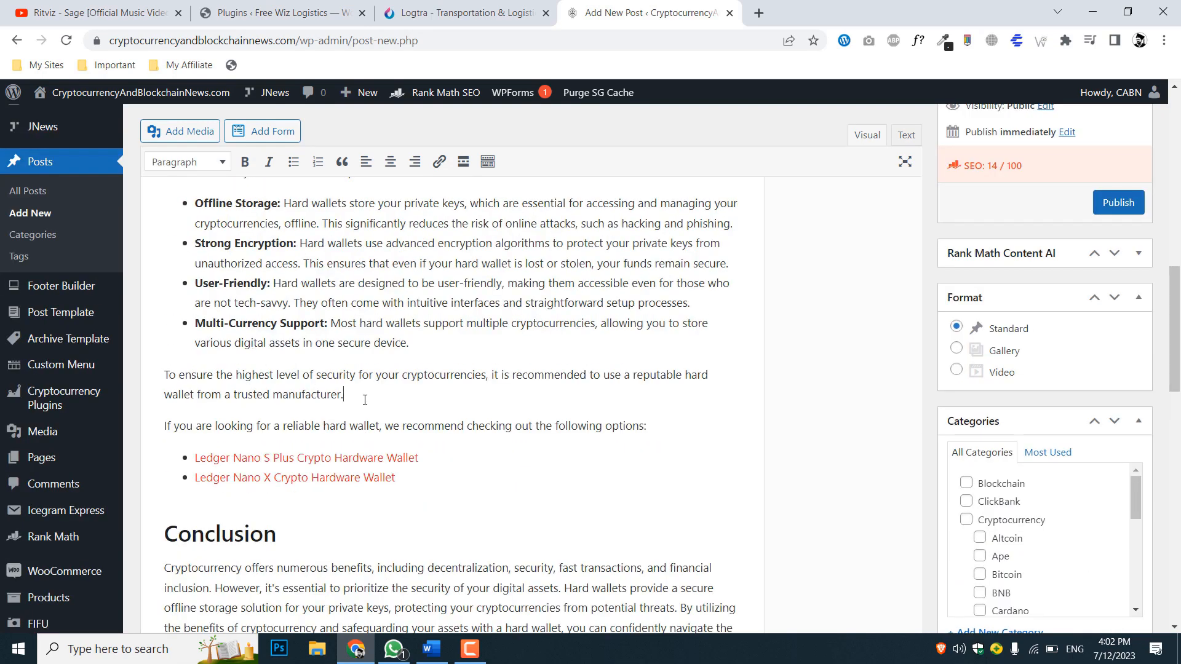
pyautogui.click(364, 400)
pyautogui.press('Return')
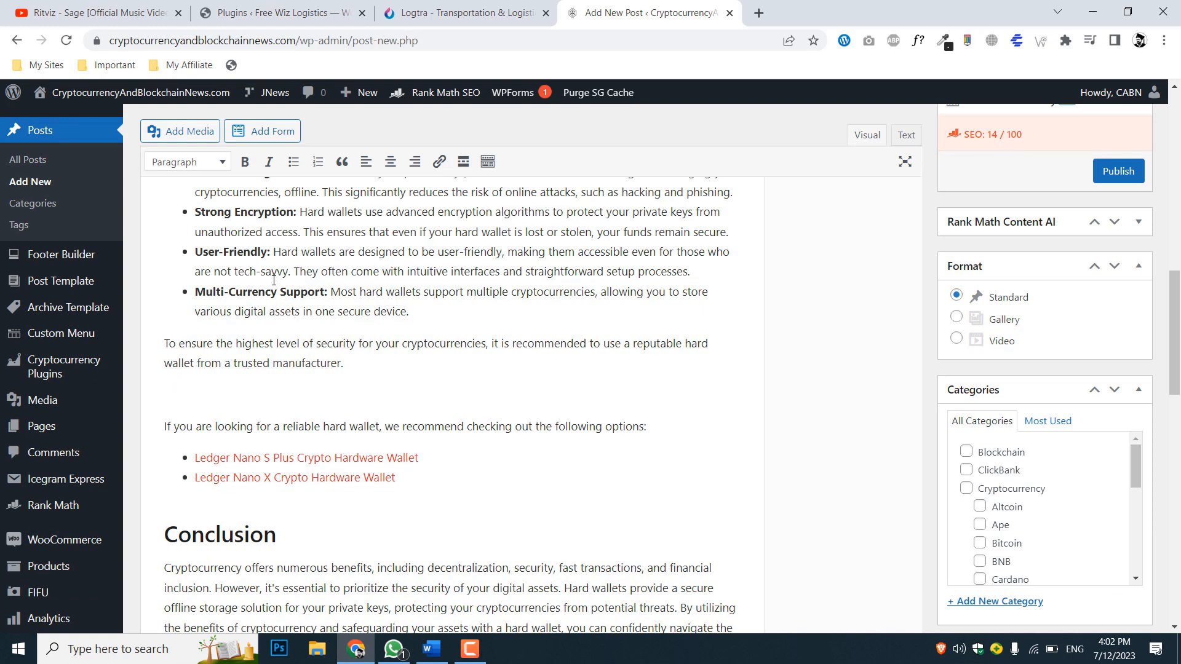
pyautogui.click(178, 131)
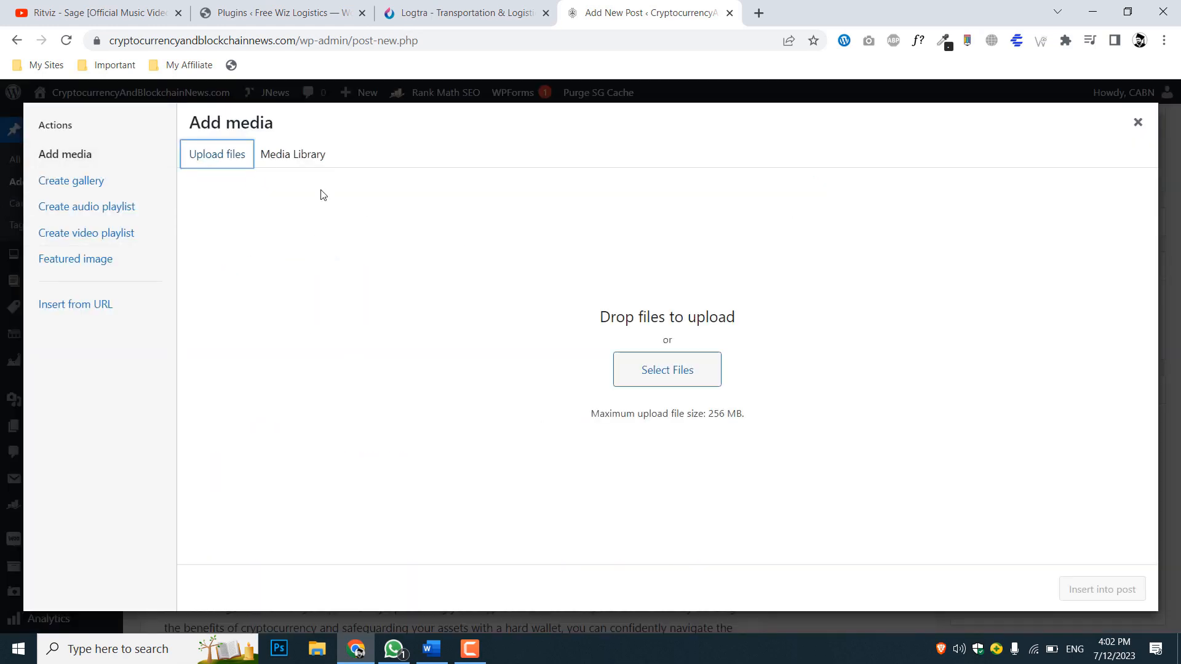
pyautogui.click(659, 383)
pyautogui.click(1135, 122)
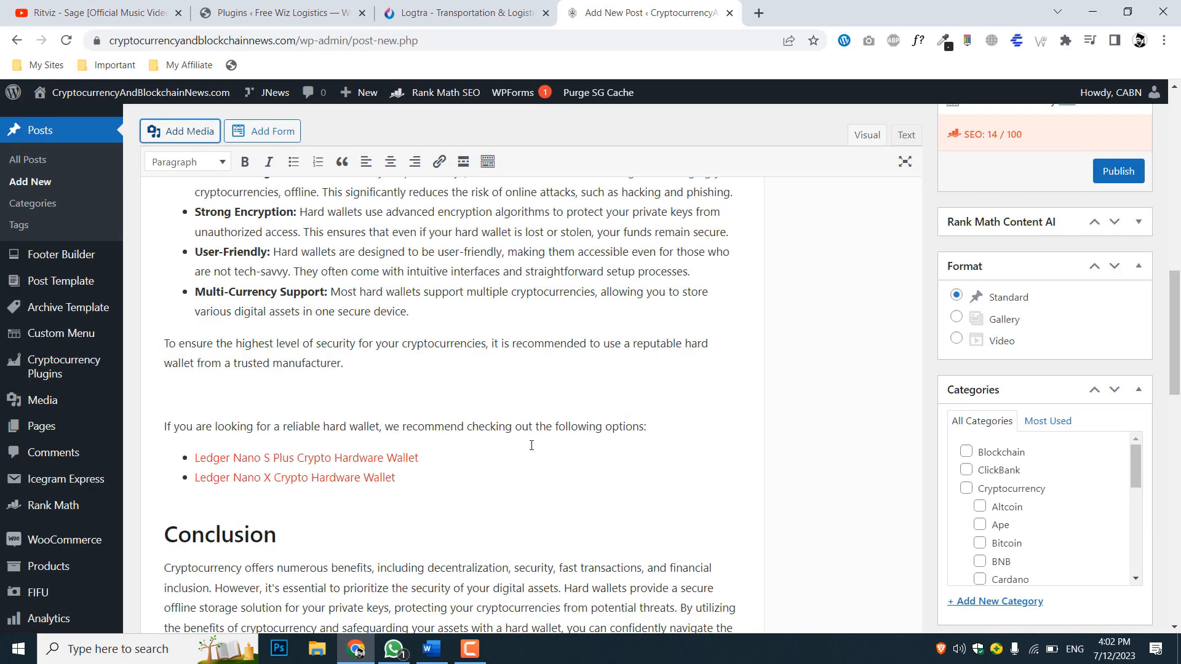
pyautogui.click(262, 398)
pyautogui.press('BackSpace')
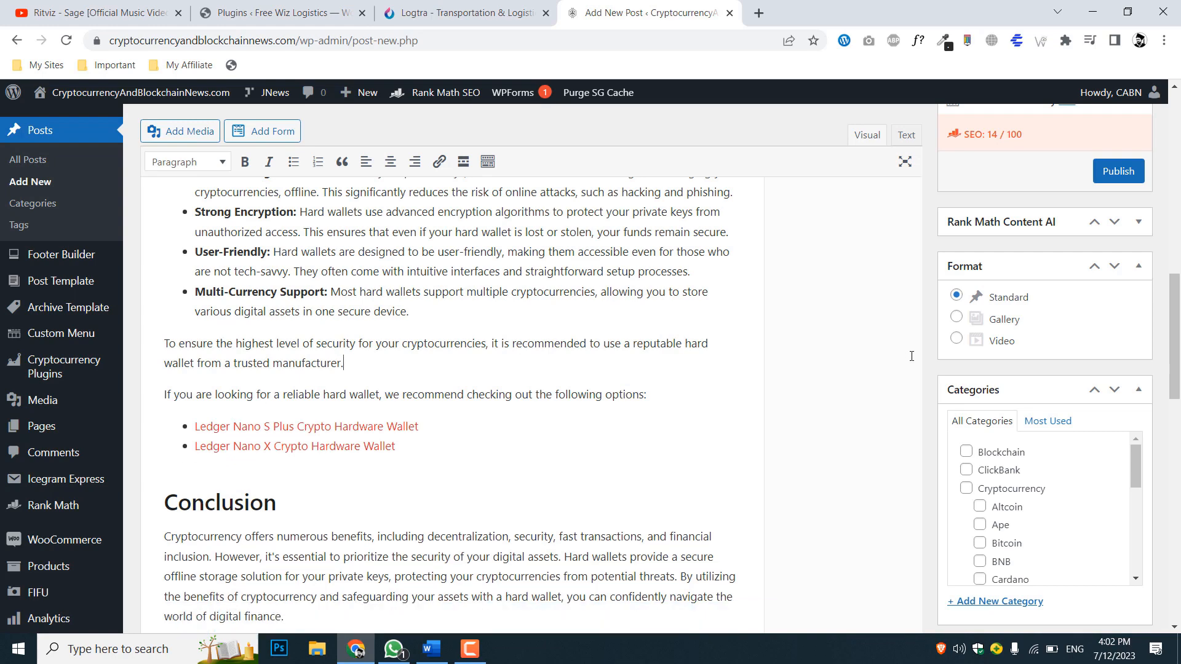
# Assign the post to the "Our Blog" category
pyautogui.scroll(-1, 912, 356)
pyautogui.scroll(-1, 912, 356)
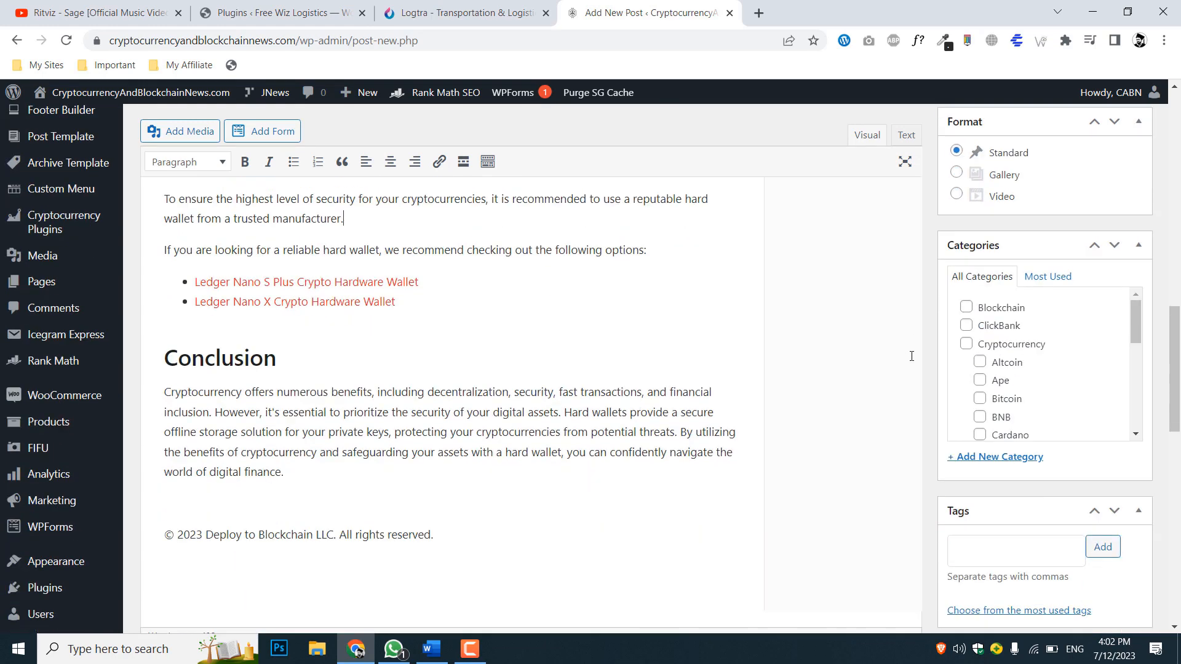
pyautogui.scroll(2, 911, 356)
pyautogui.scroll(-2, 911, 356)
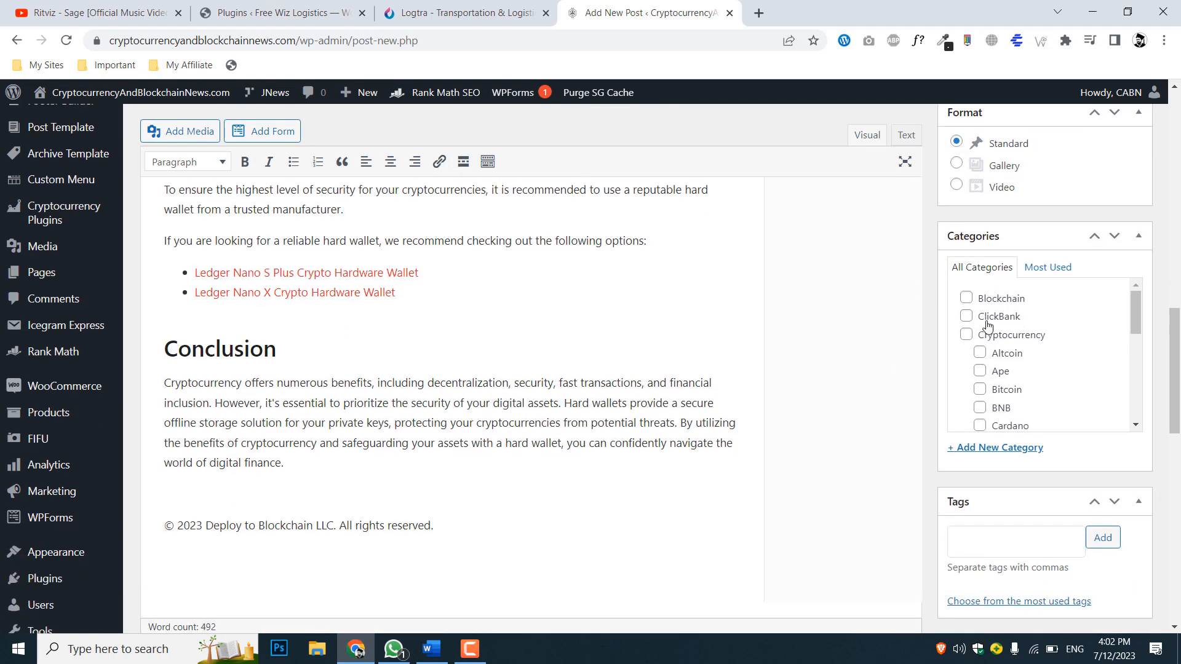
pyautogui.scroll(-1, 972, 306)
pyautogui.scroll(-6, 972, 306)
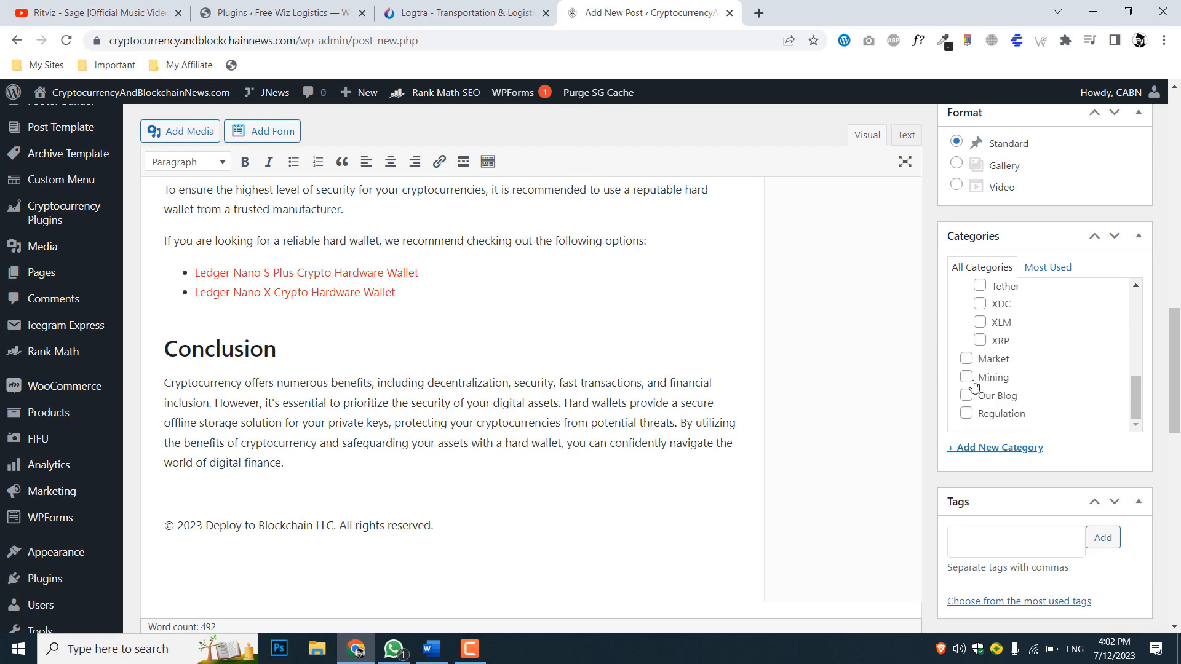
pyautogui.click(966, 396)
pyautogui.scroll(6, 932, 393)
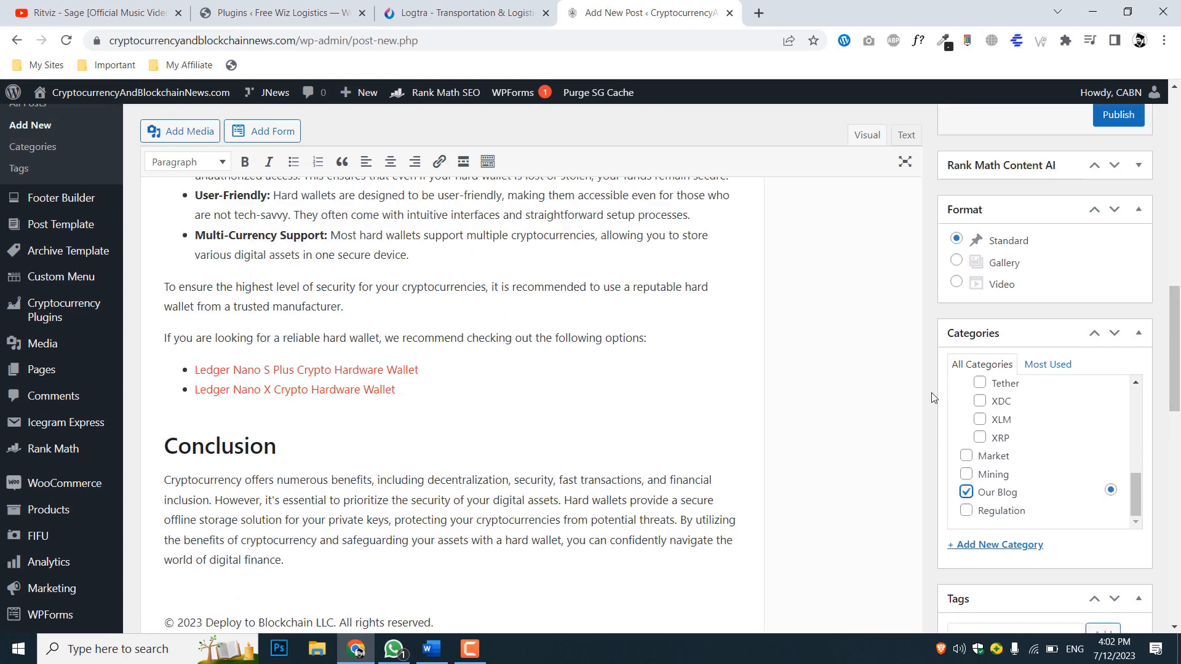
# Switch to the Word document and copy the meta description text, from the word "description" through "Hard Wallets", near its beginning
pyautogui.scroll(-7, 931, 393)
pyautogui.scroll(-5, 931, 393)
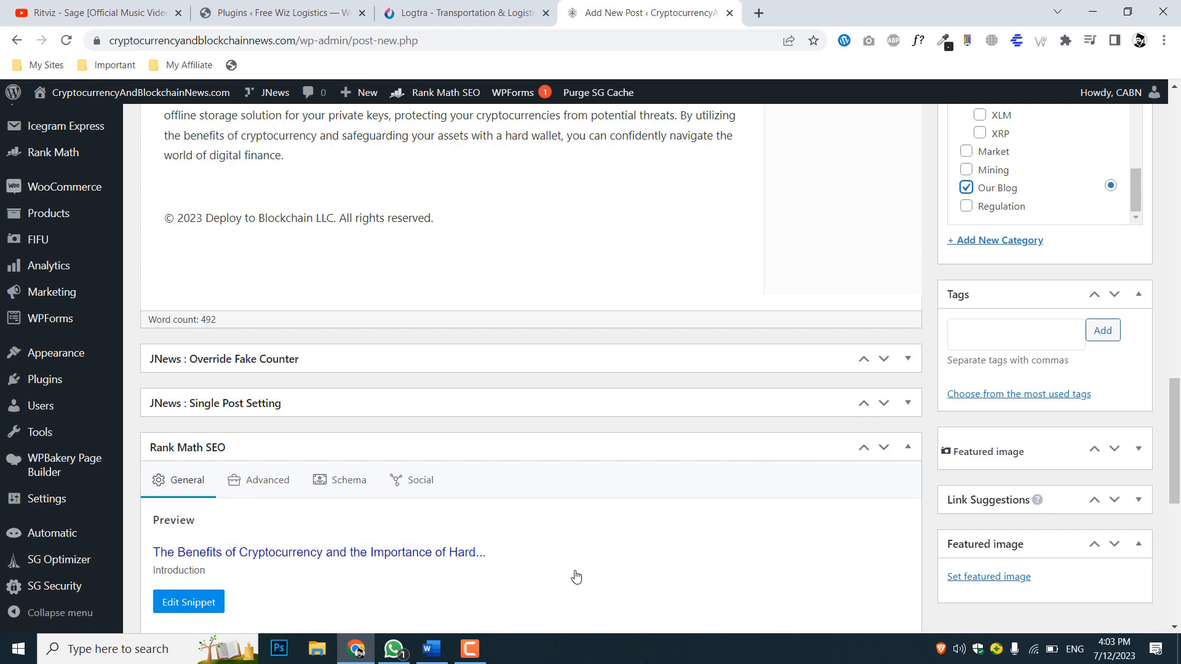
pyautogui.click(433, 656)
pyautogui.moveTo(397, 599); pyautogui.dragTo(540, 256)
pyautogui.scroll(6, 541, 256)
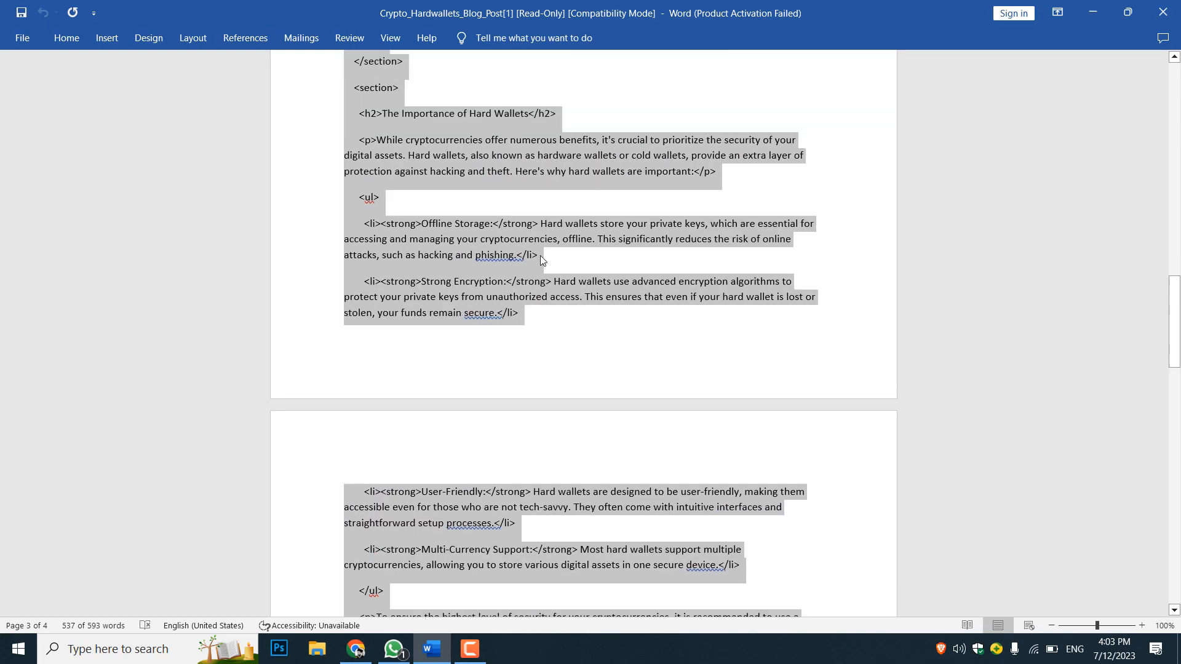
pyautogui.scroll(20, 541, 256)
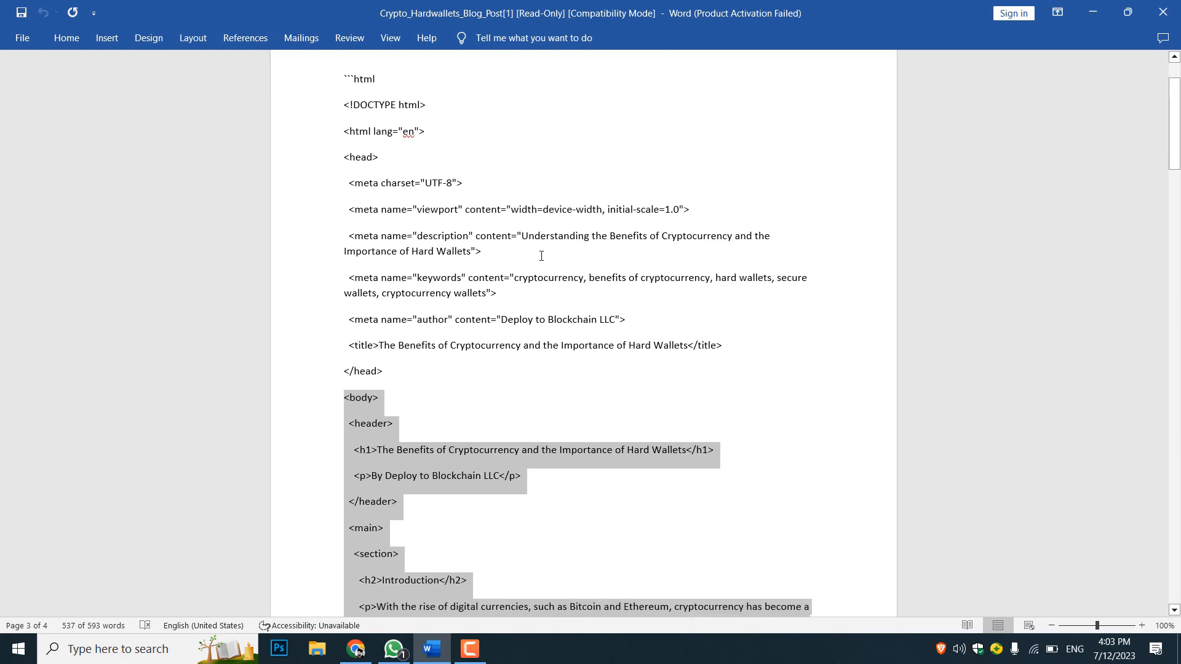
pyautogui.scroll(-1, 541, 256)
pyautogui.scroll(2, 542, 256)
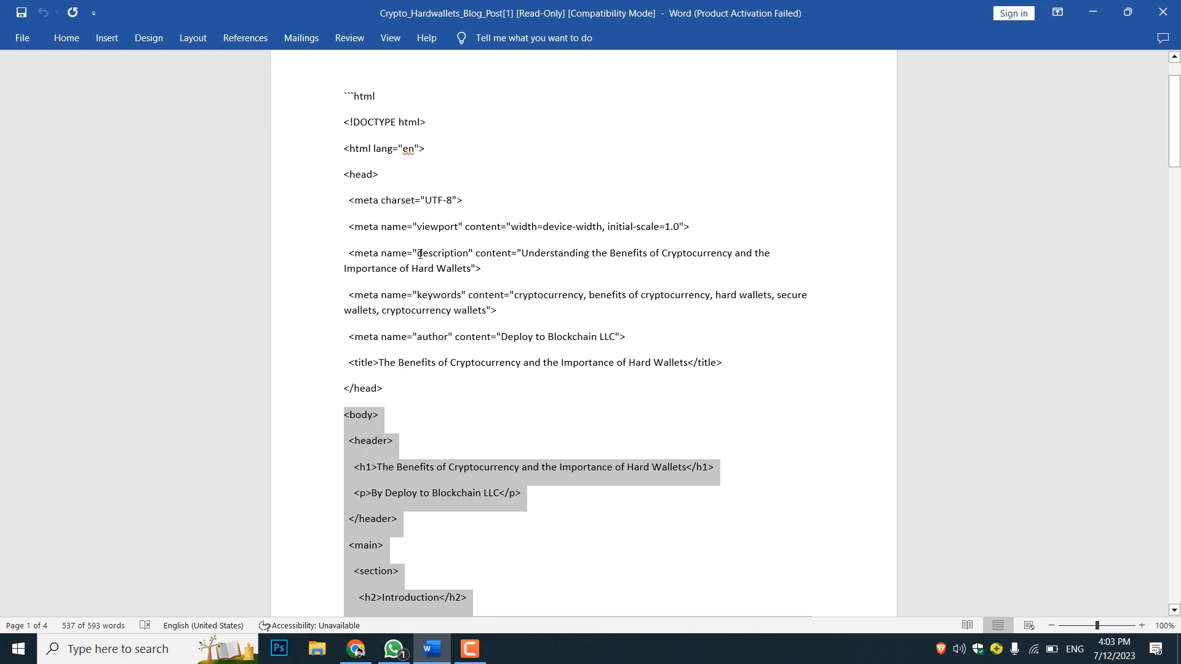
pyautogui.moveTo(421, 254); pyautogui.dragTo(472, 268)
pyautogui.rightClick(463, 267)
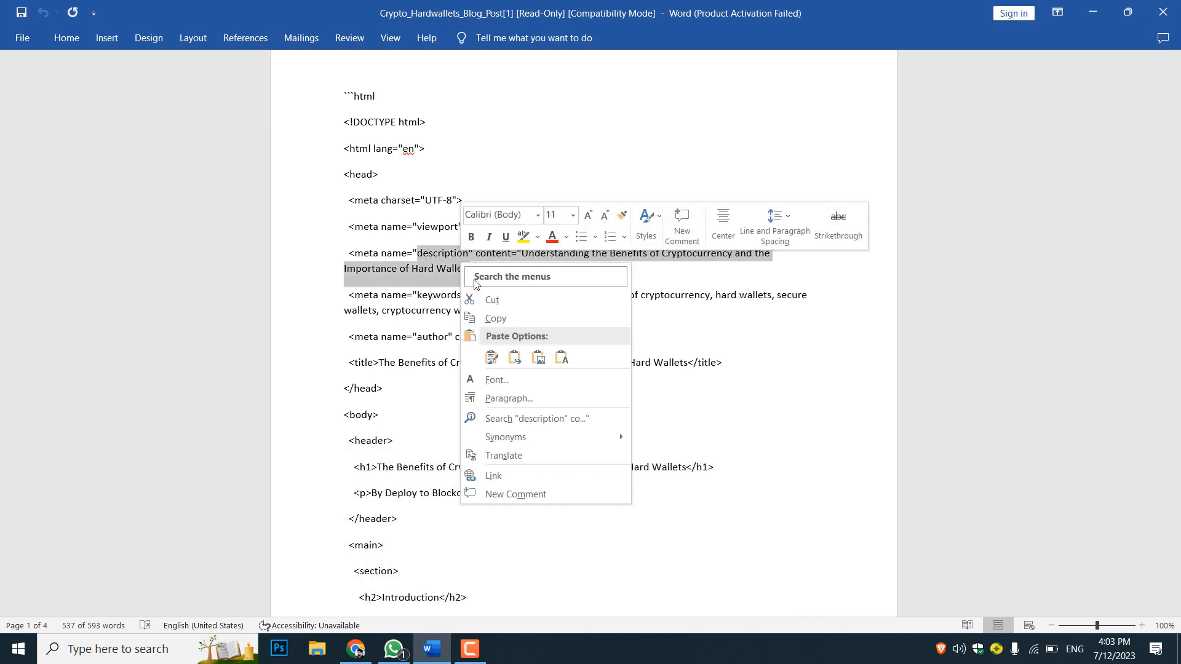
pyautogui.click(486, 314)
# Switch to Chrome and set the post's SEO snippet description to "Understanding the Benefits of Cryptocurrency and the Importance of Hard Wallets"
pyautogui.click(394, 651)
pyautogui.click(393, 651)
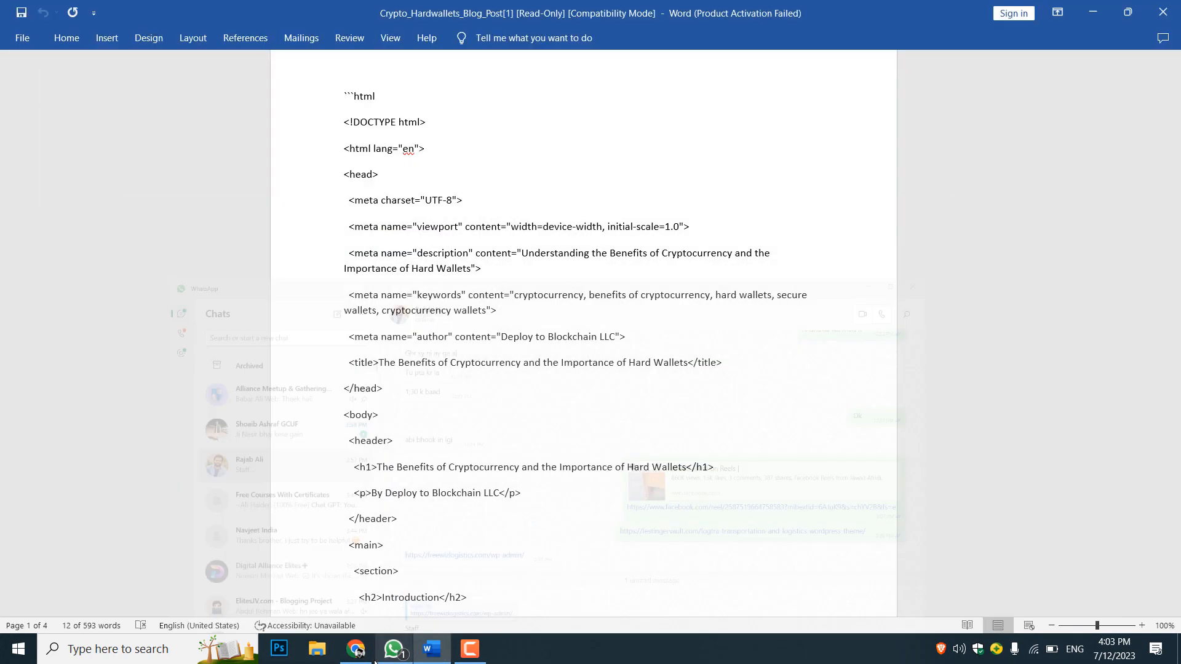
pyautogui.click(364, 660)
pyautogui.scroll(-5, 465, 369)
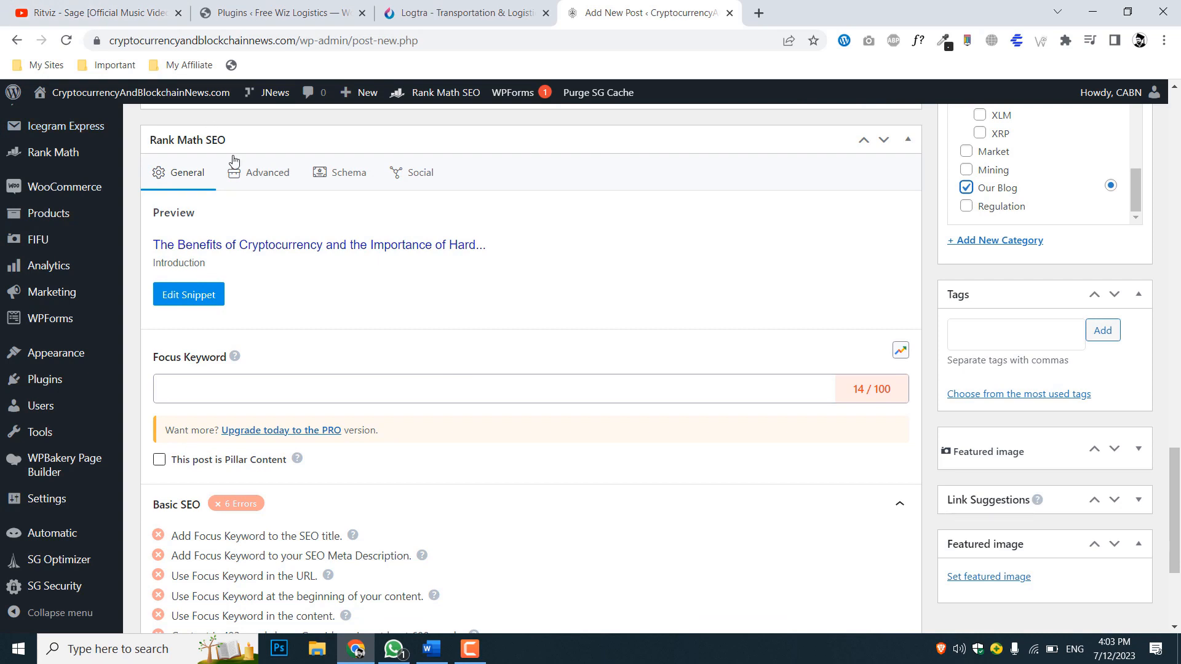
pyautogui.click(198, 295)
pyautogui.scroll(-1, 515, 332)
pyautogui.click(434, 533)
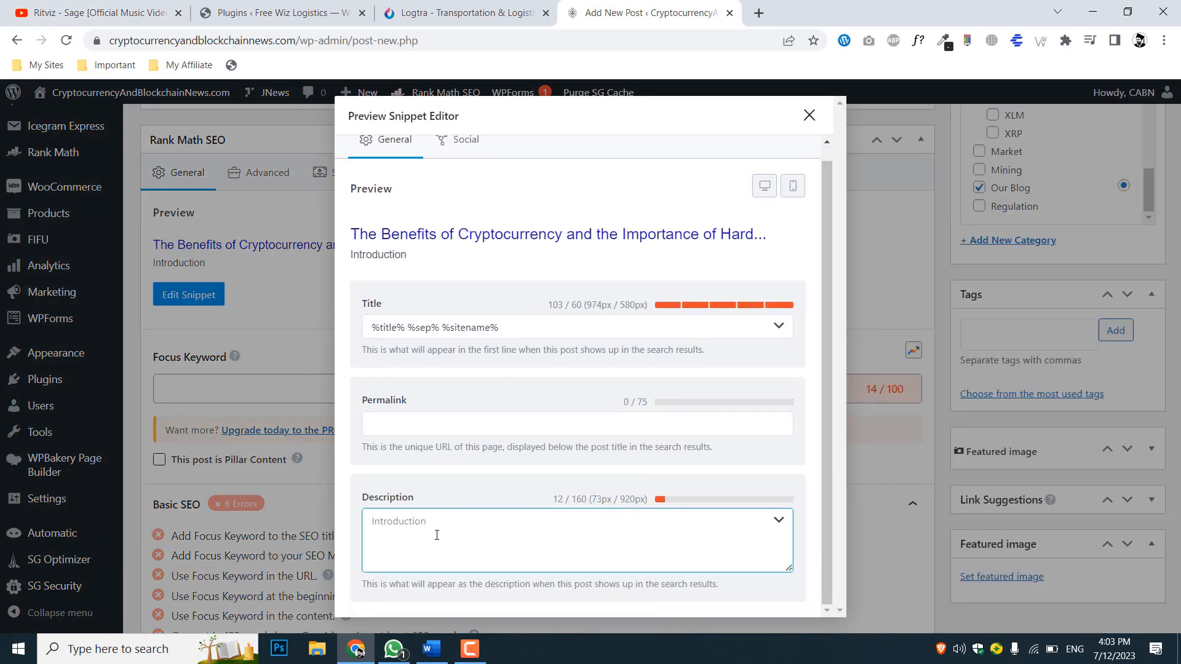
pyautogui.rightClick(435, 534)
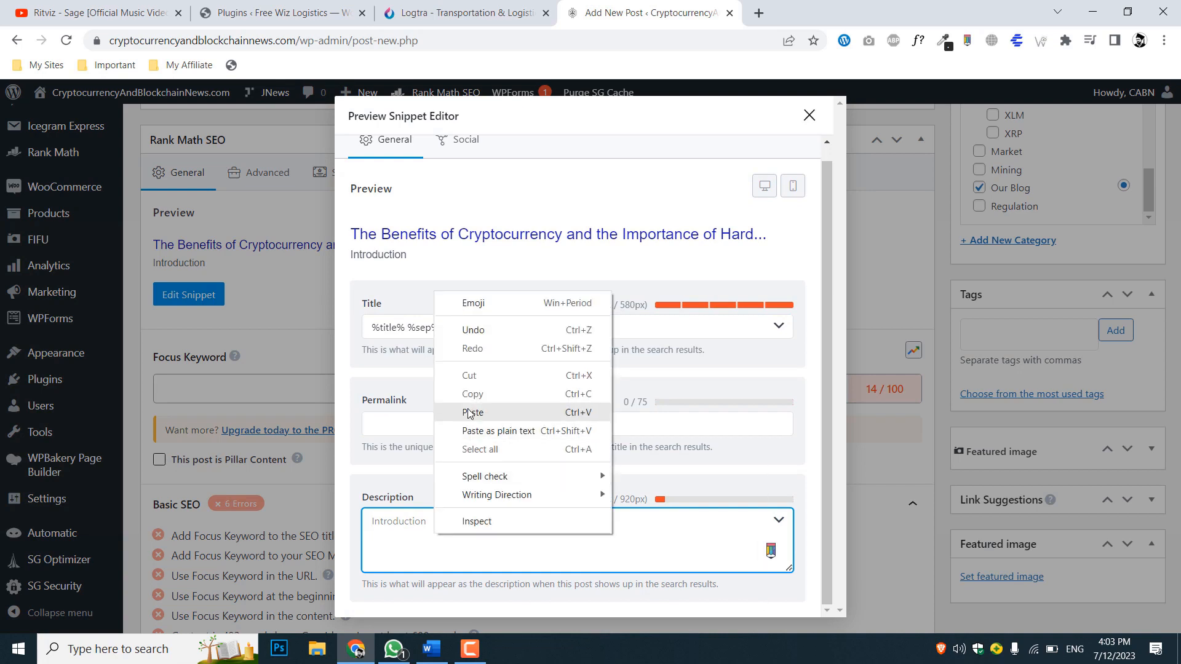
pyautogui.click(455, 411)
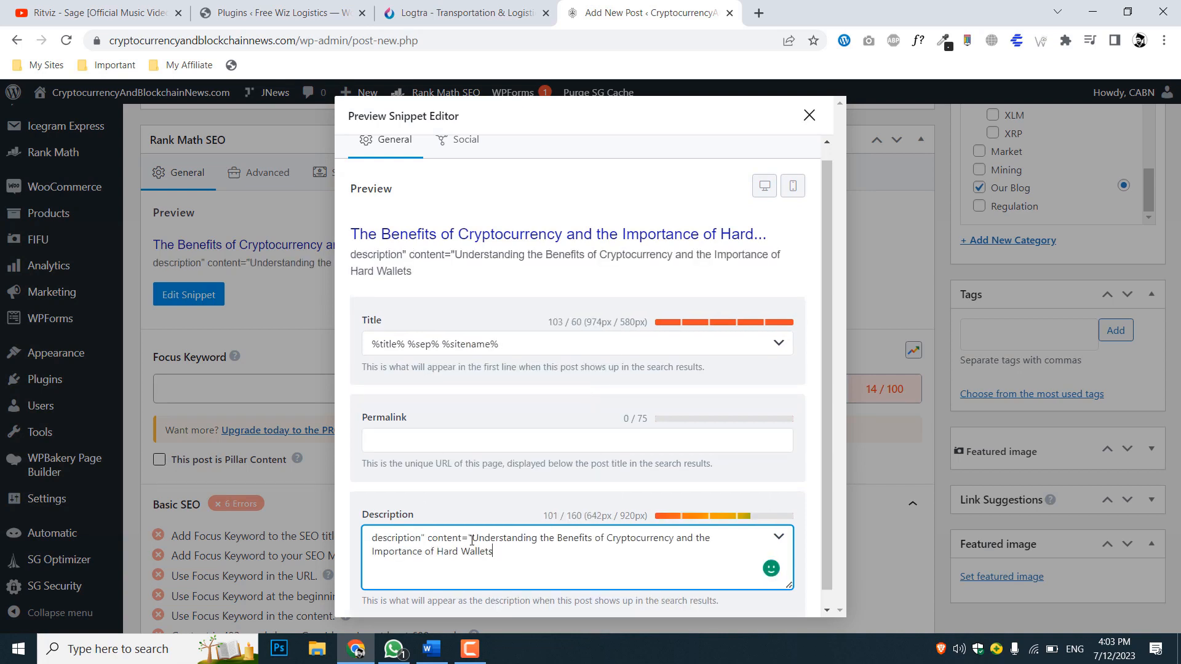
pyautogui.moveTo(473, 539); pyautogui.dragTo(371, 539)
pyautogui.press('BackSpace')
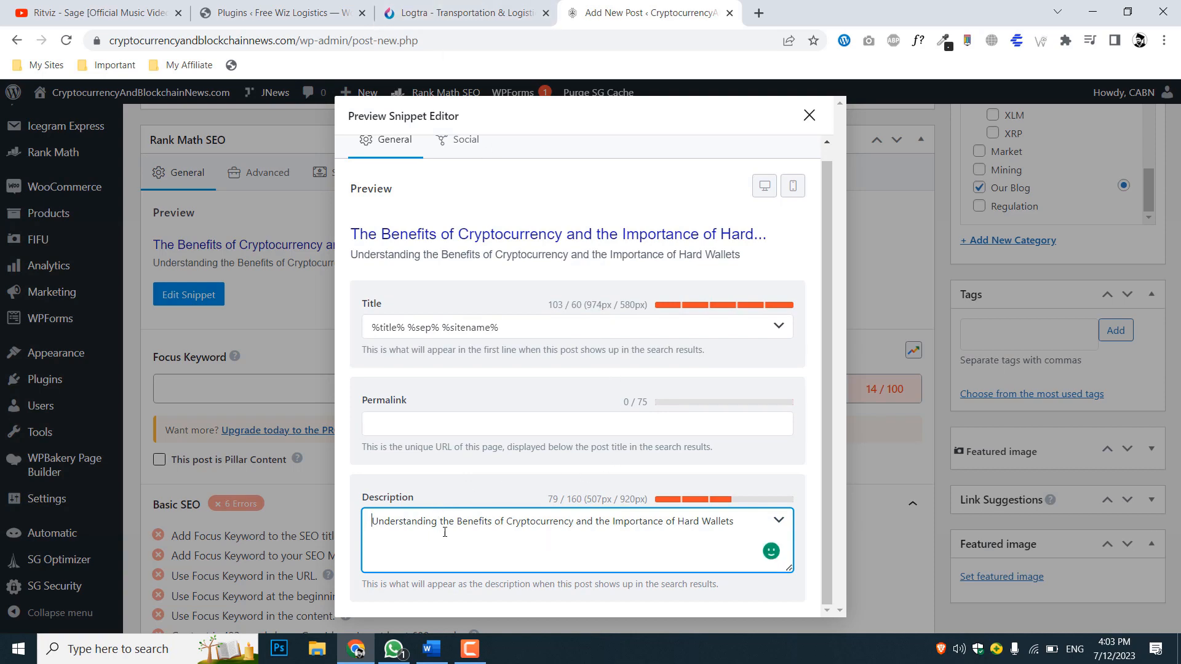
# Copy the comma-separated list from the meta keywords line of the Word document and return to the post in Chrome
pyautogui.click(432, 649)
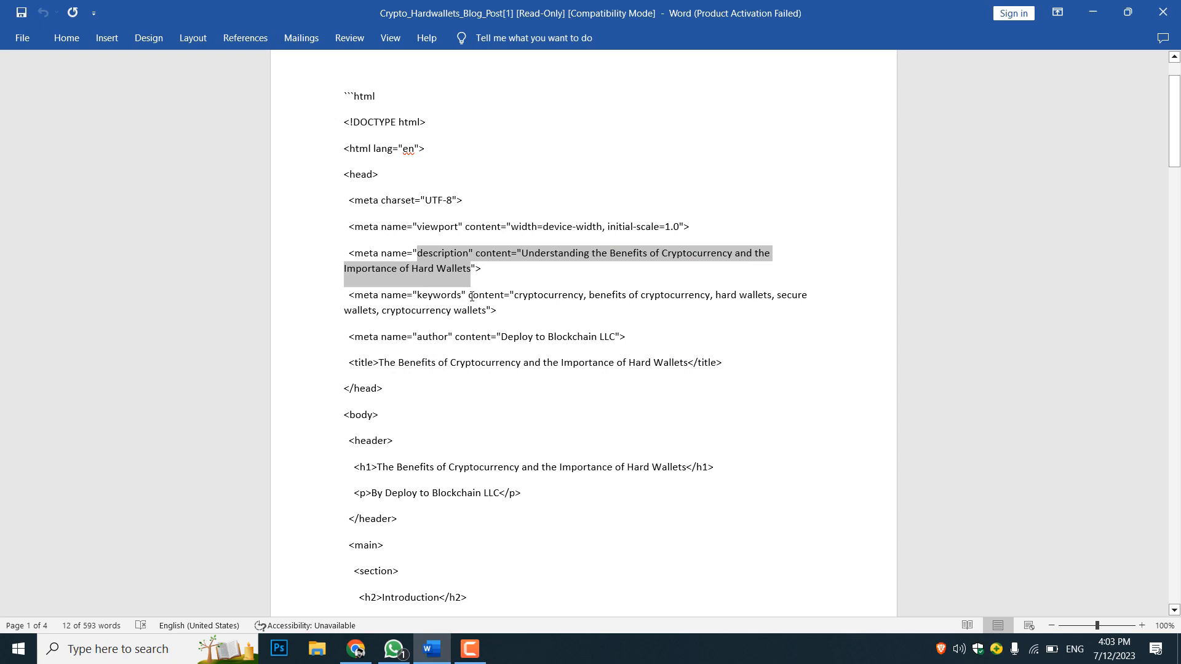
pyautogui.moveTo(516, 296); pyautogui.dragTo(480, 313)
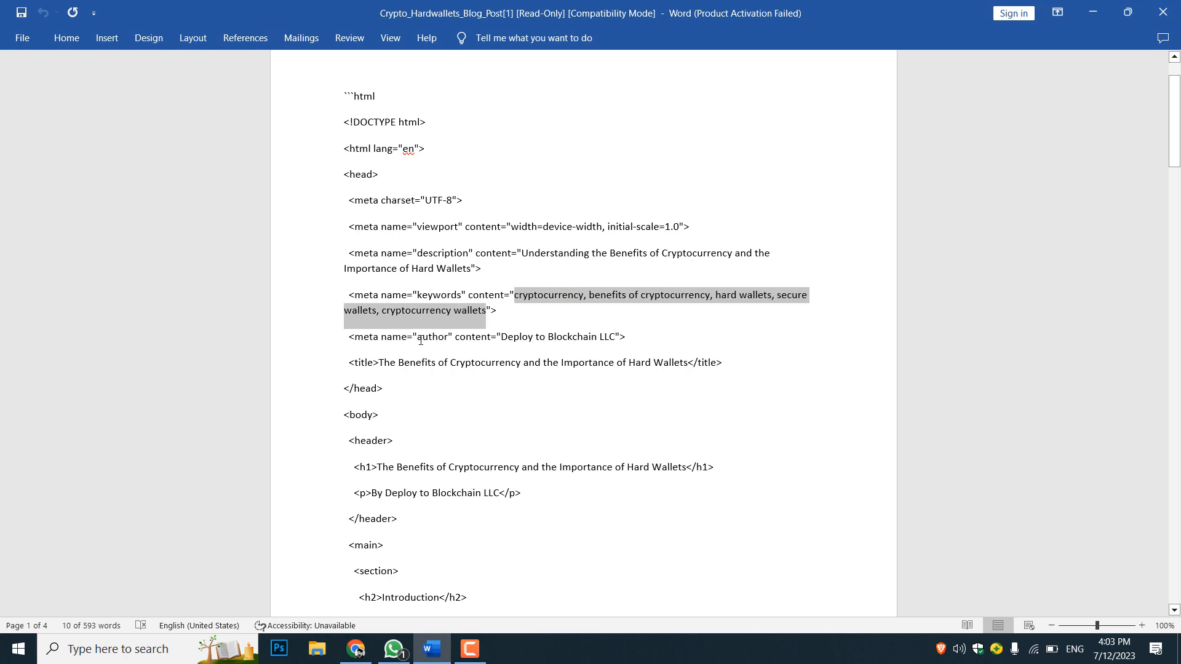
pyautogui.moveTo(358, 652); pyautogui.dragTo(482, 656)
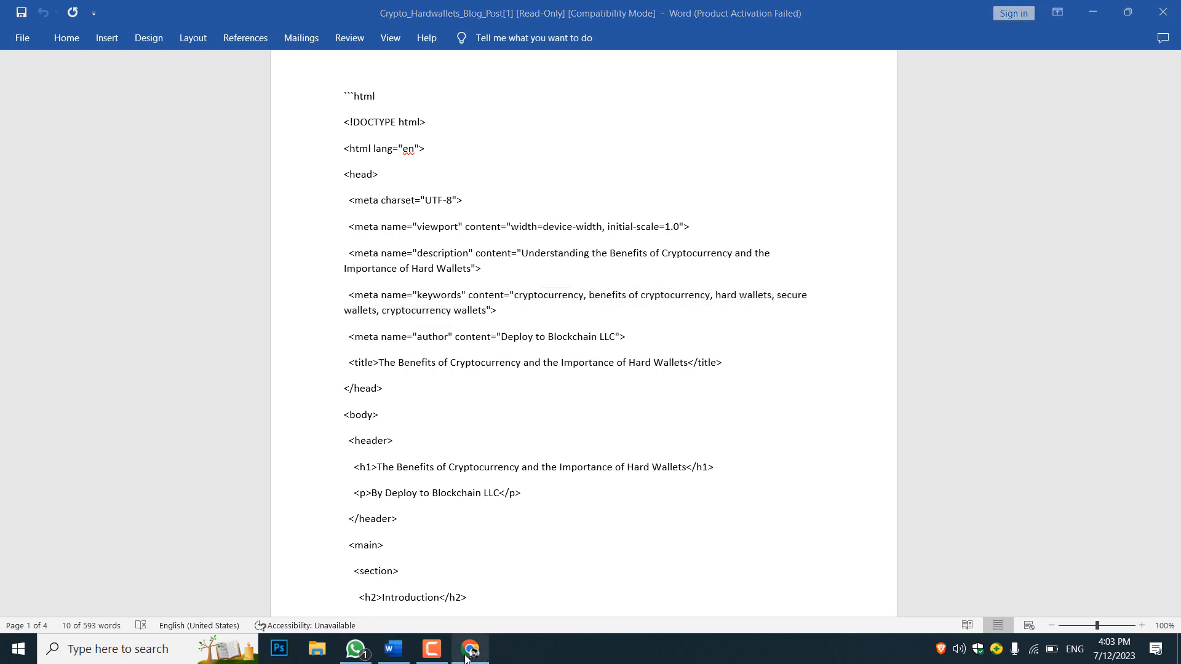
pyautogui.click(475, 655)
# Examine the title, separator and site name variables in the snippet's title field and compare them with the search preview
pyautogui.click(483, 425)
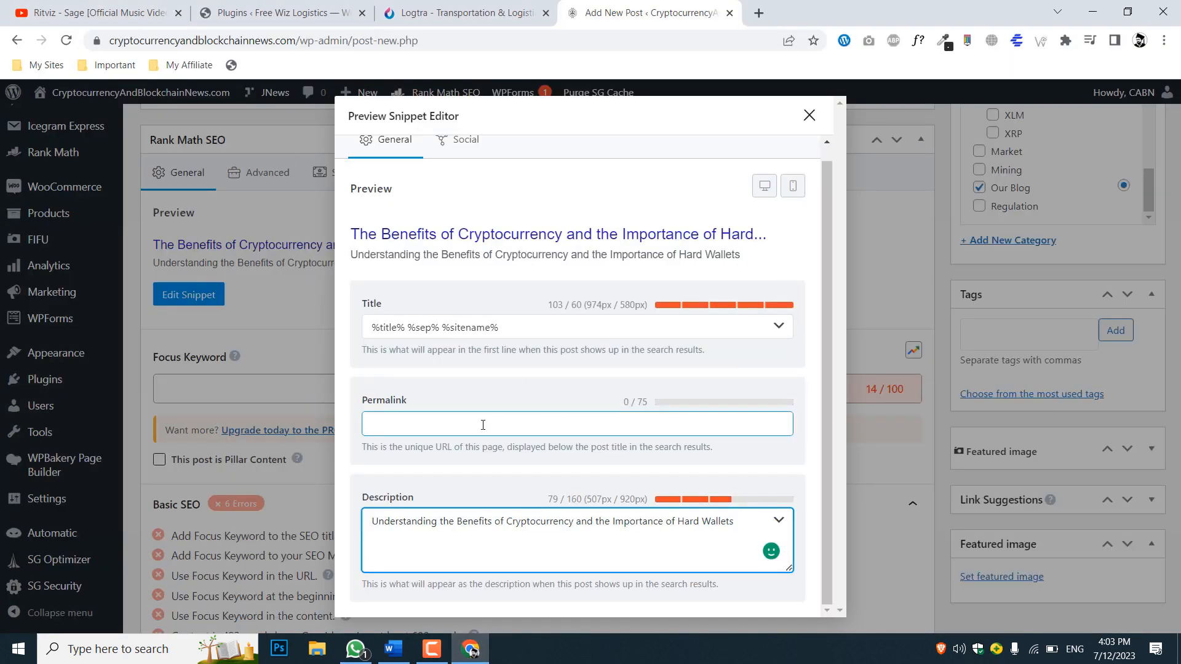
pyautogui.doubleClick(447, 327)
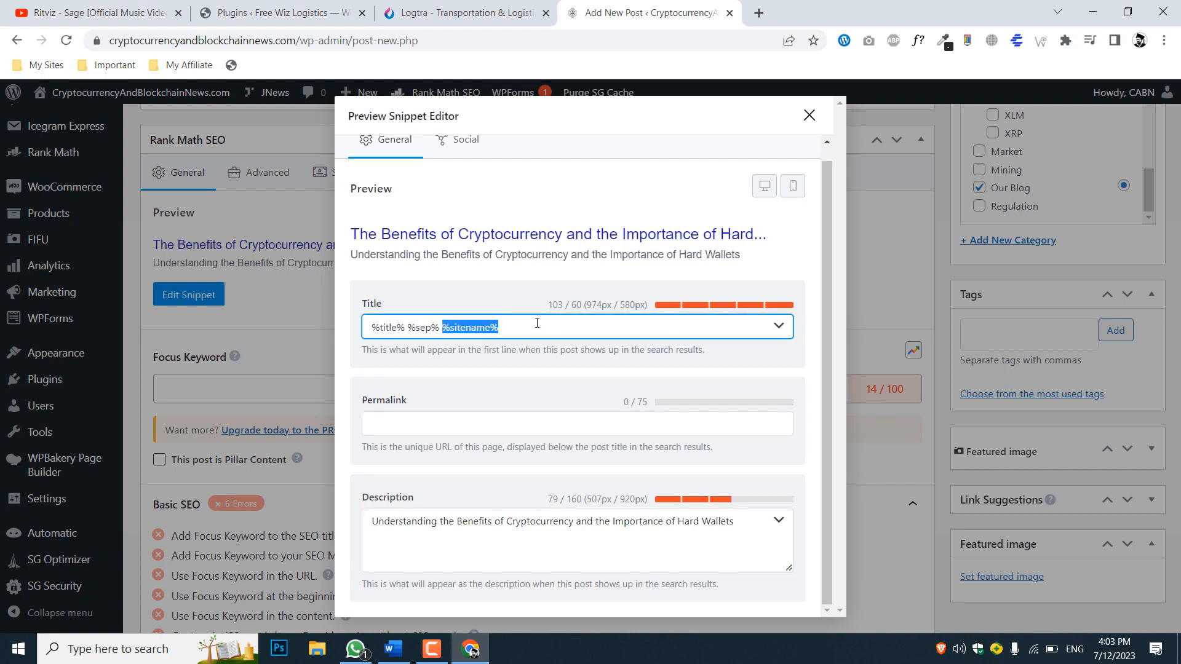
pyautogui.press('Right')
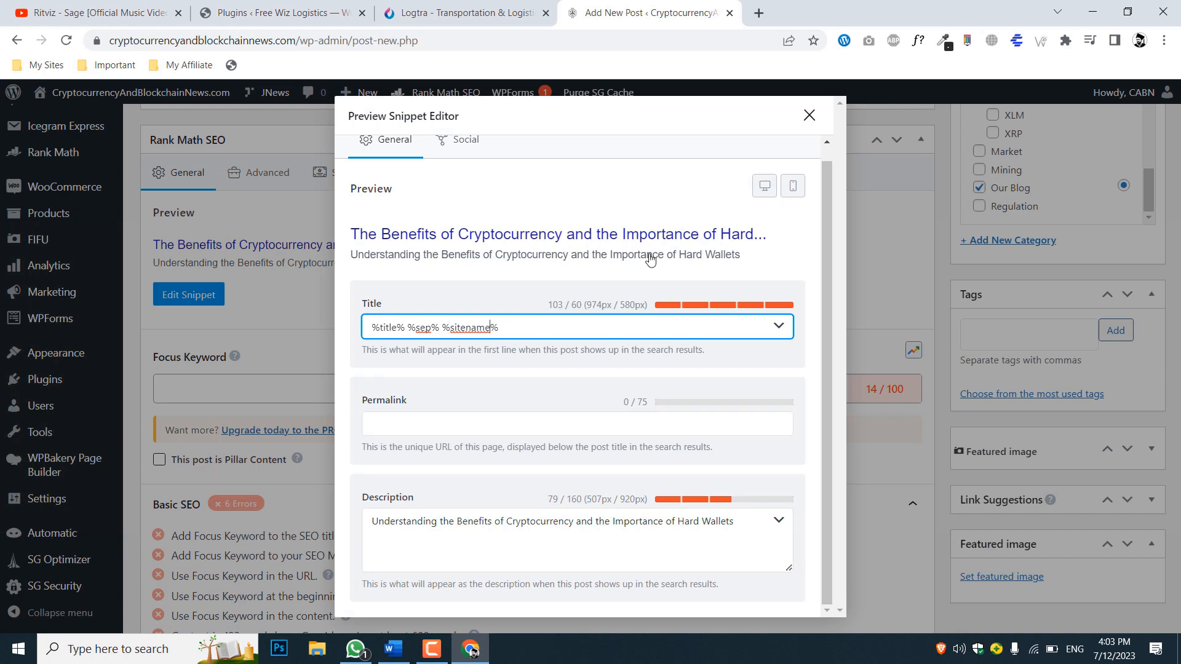
pyautogui.moveTo(417, 330); pyautogui.dragTo(536, 318)
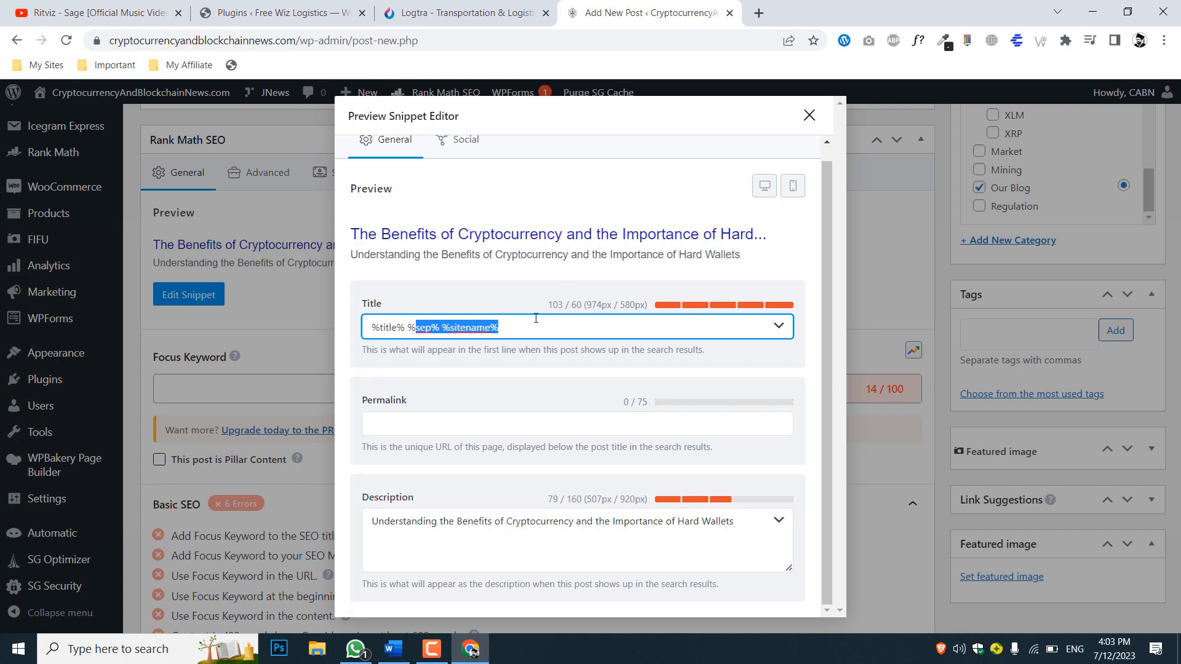
pyautogui.moveTo(410, 329); pyautogui.dragTo(503, 324)
pyautogui.click(461, 330)
pyautogui.moveTo(410, 332); pyautogui.dragTo(478, 329)
pyautogui.click(472, 330)
pyautogui.scroll(1, 497, 436)
pyautogui.scroll(-1, 498, 436)
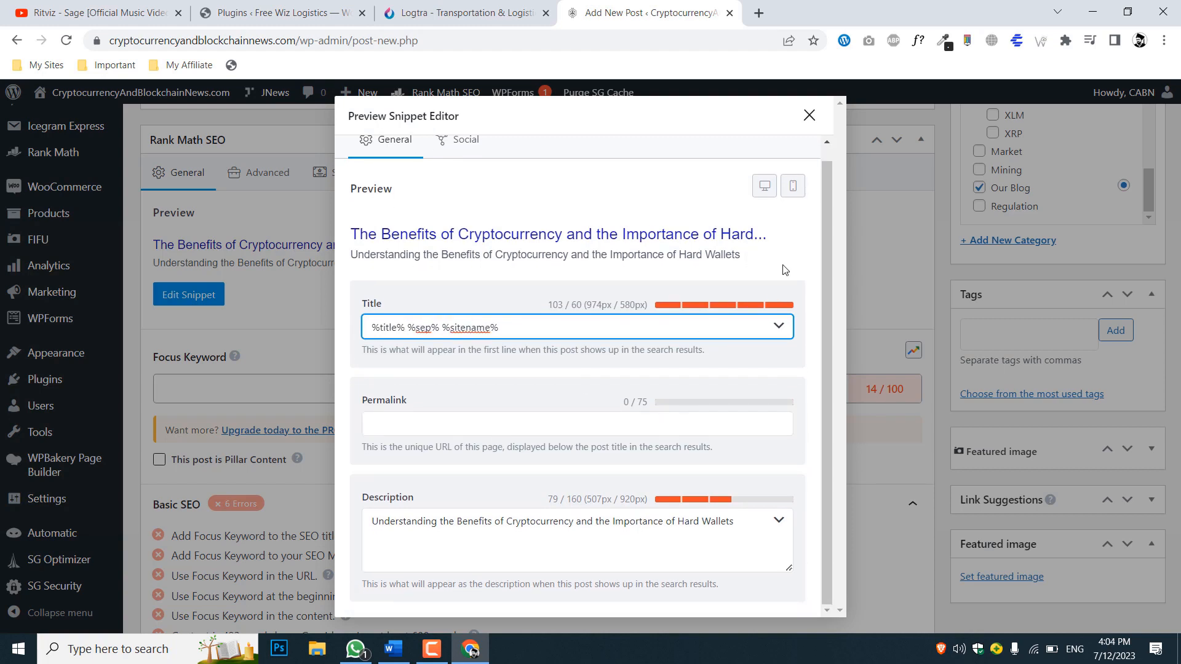
# Check the snippet description and its character limit, and close the snippet editor
pyautogui.click(628, 549)
pyautogui.click(622, 522)
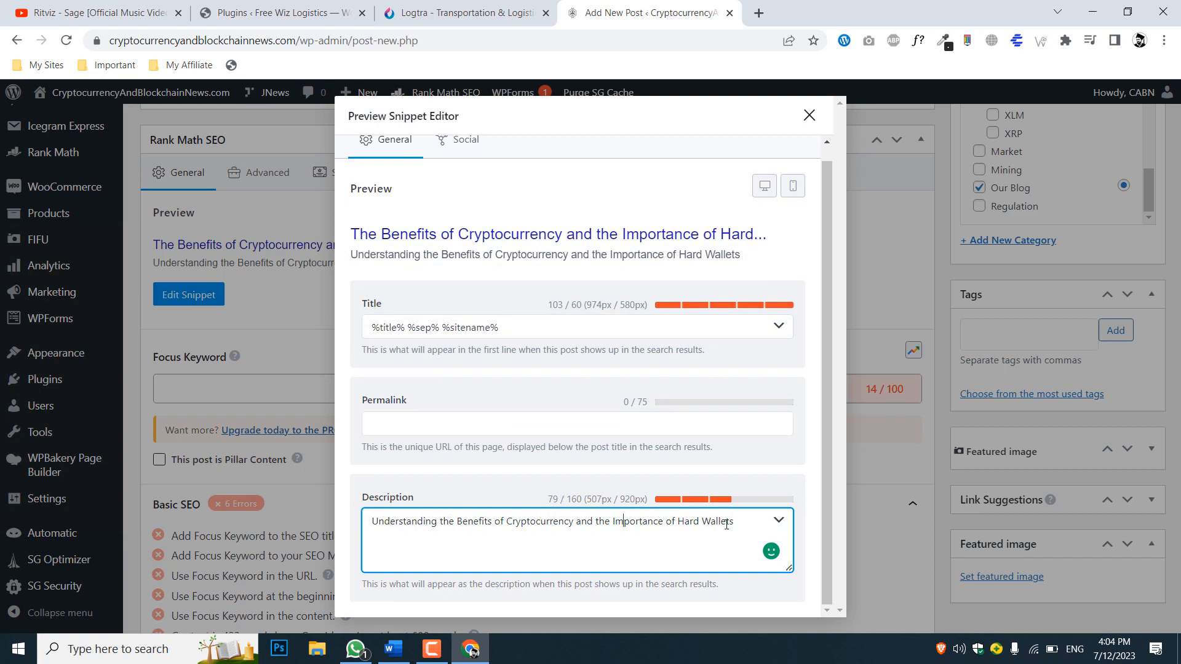
pyautogui.moveTo(569, 500); pyautogui.dragTo(607, 500)
pyautogui.click(563, 501)
pyautogui.click(479, 512)
pyautogui.click(809, 115)
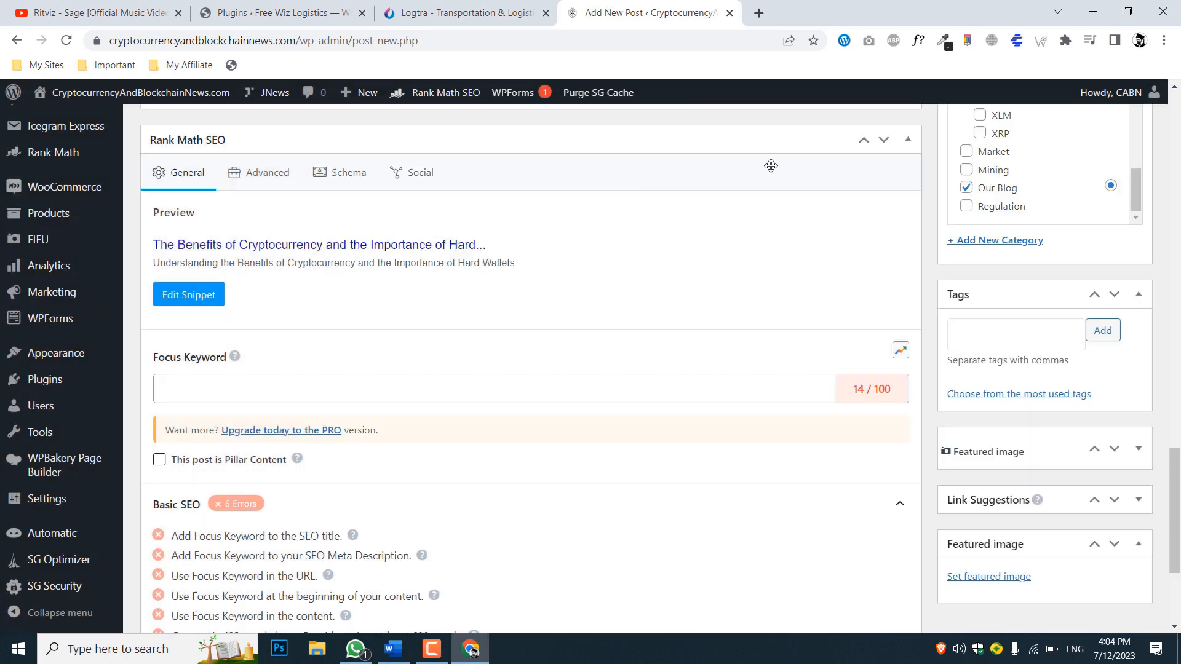
# Add the focus keywords "cryptocurrency", "benefits of cryptocurrency", "hard wallets", "secure wallets" and "cryptocurrency wallets" to the post's Rank Math SEO settings
pyautogui.scroll(-1, 435, 356)
pyautogui.click(223, 315)
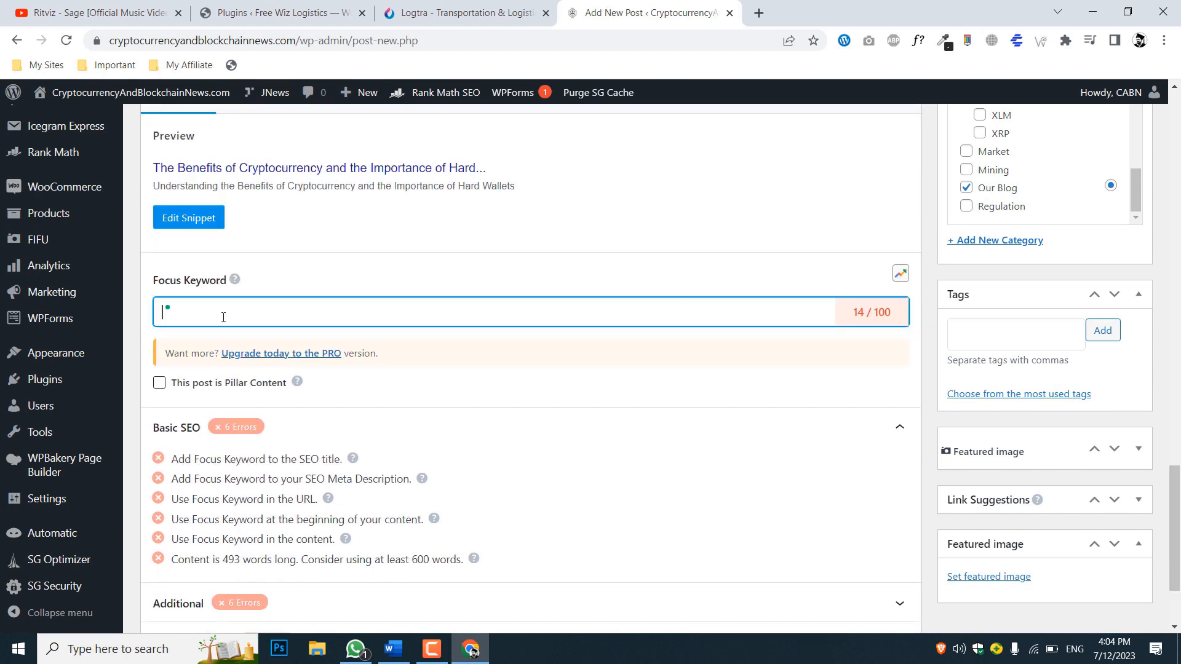
pyautogui.write('cryptocurrency, benefits of cryptocurrency, hard wallets, secure wallets, cryptocurrency wallets')
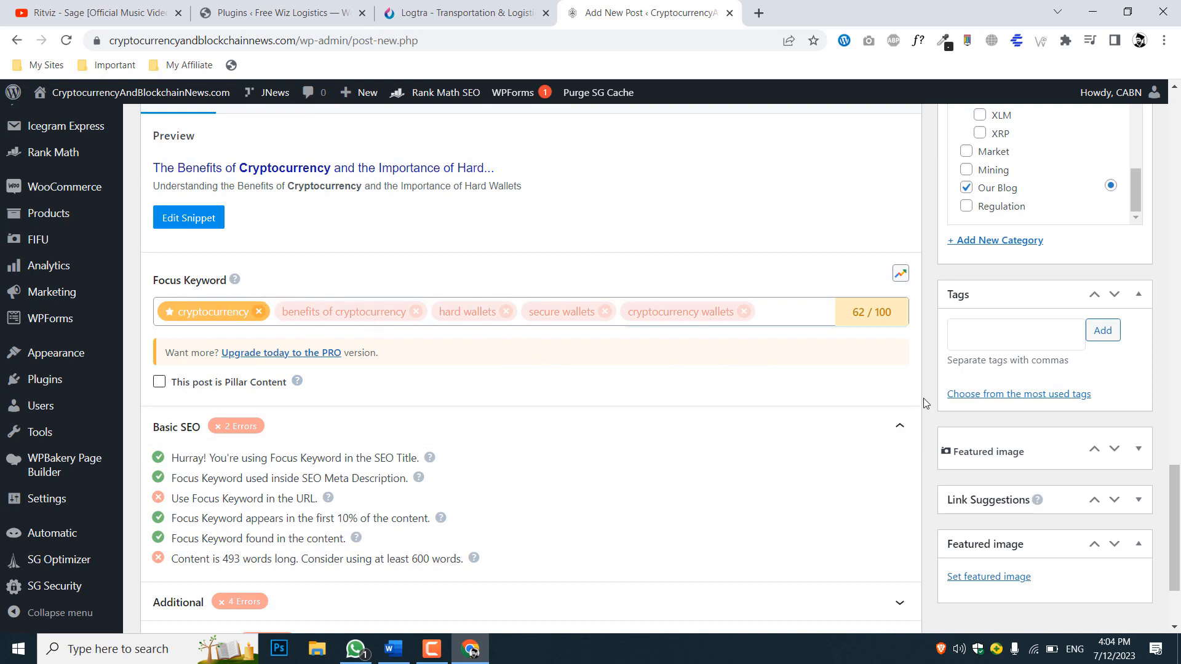
pyautogui.scroll(1, 924, 404)
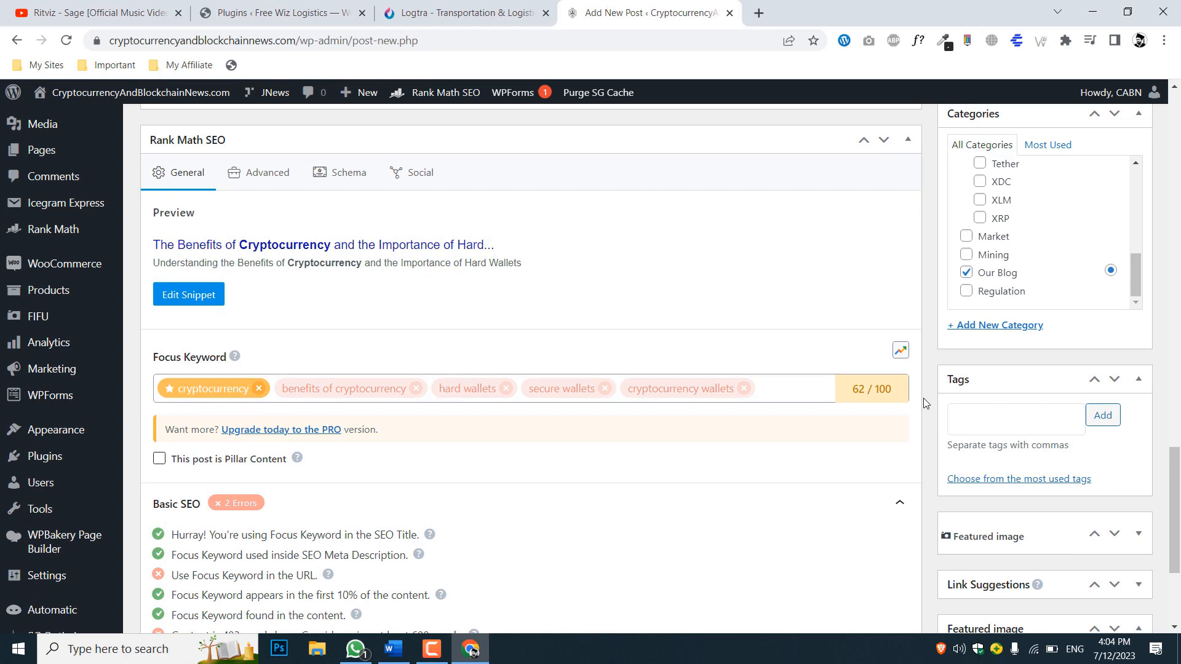
pyautogui.scroll(1, 924, 397)
pyautogui.scroll(-2, 924, 397)
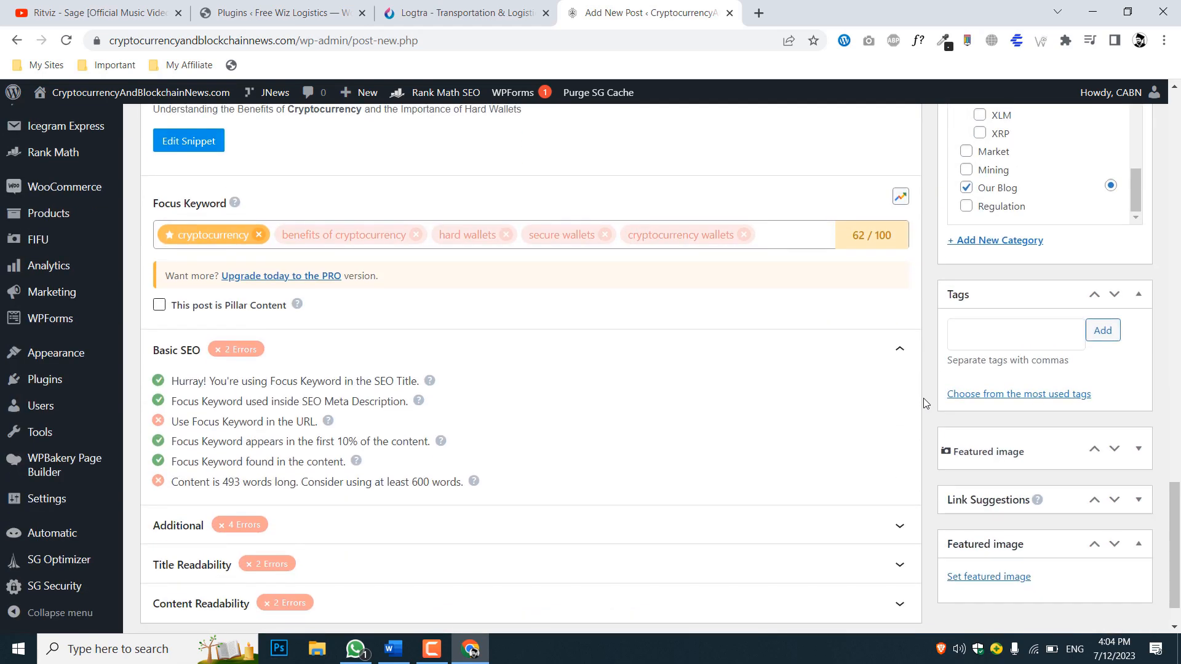
pyautogui.scroll(-1, 923, 397)
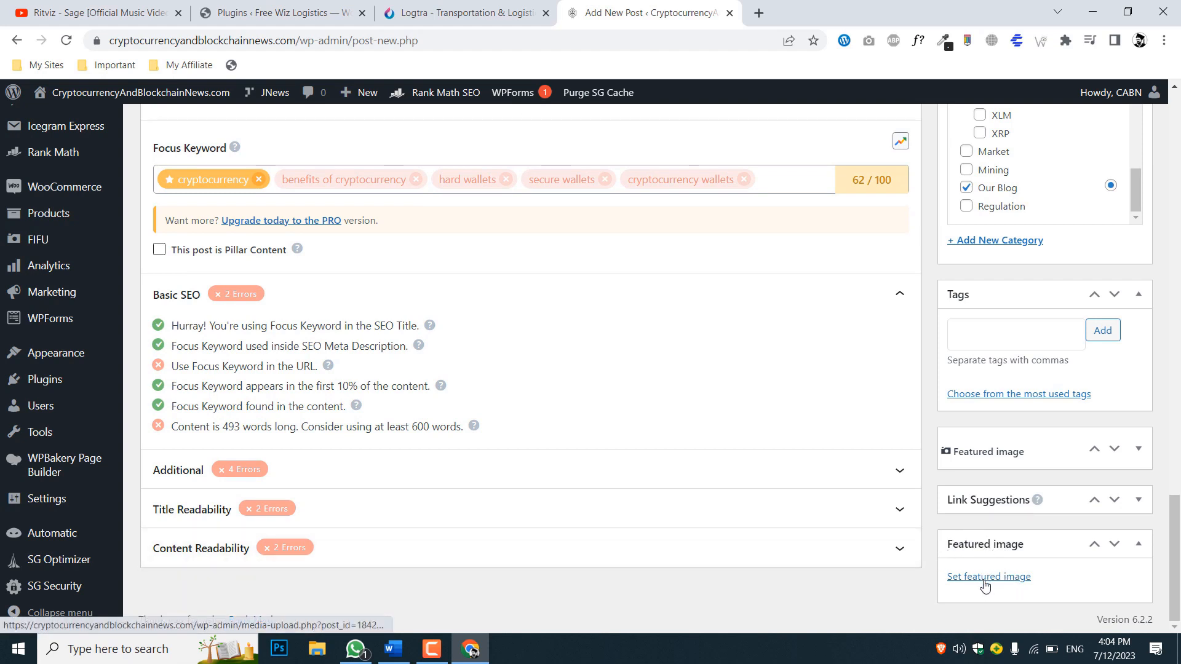
# Set the post's featured image to the media library photo of raised feet in green and orange socks
pyautogui.click(984, 581)
pyautogui.click(158, 159)
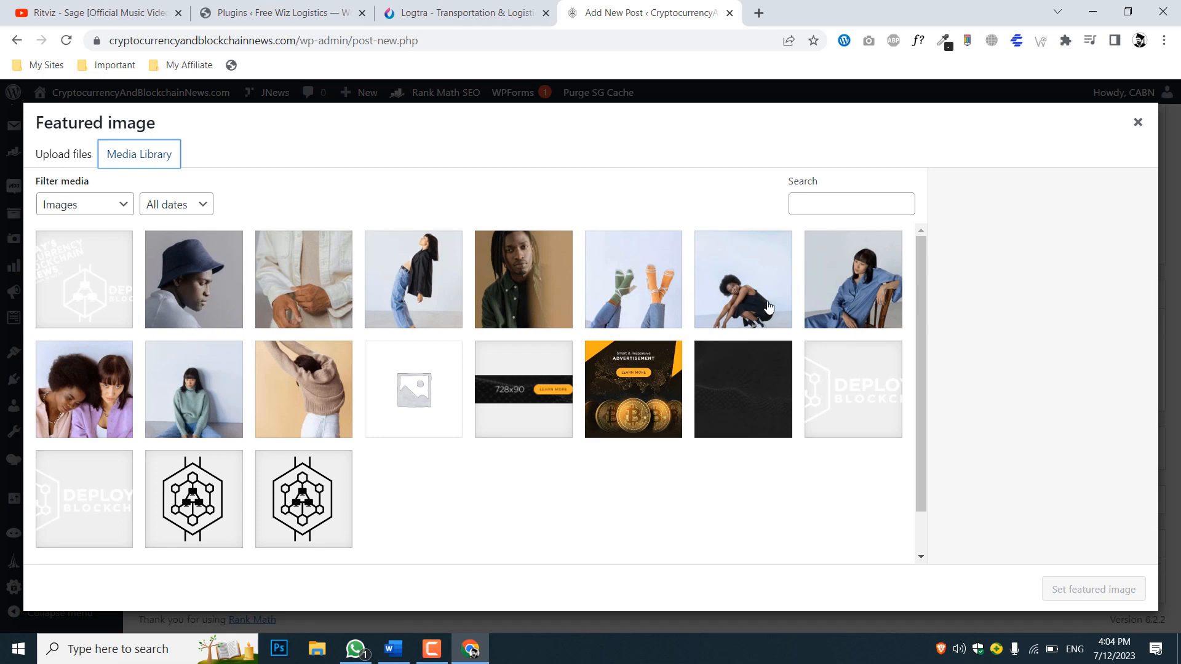
pyautogui.click(635, 305)
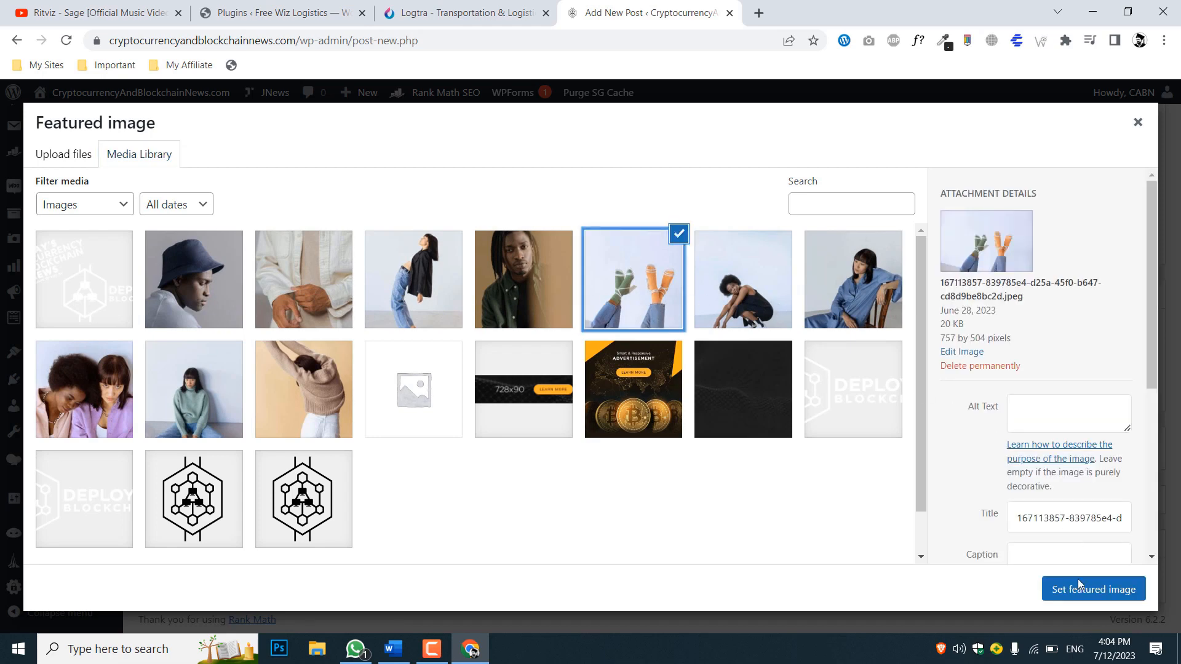
pyautogui.click(1083, 599)
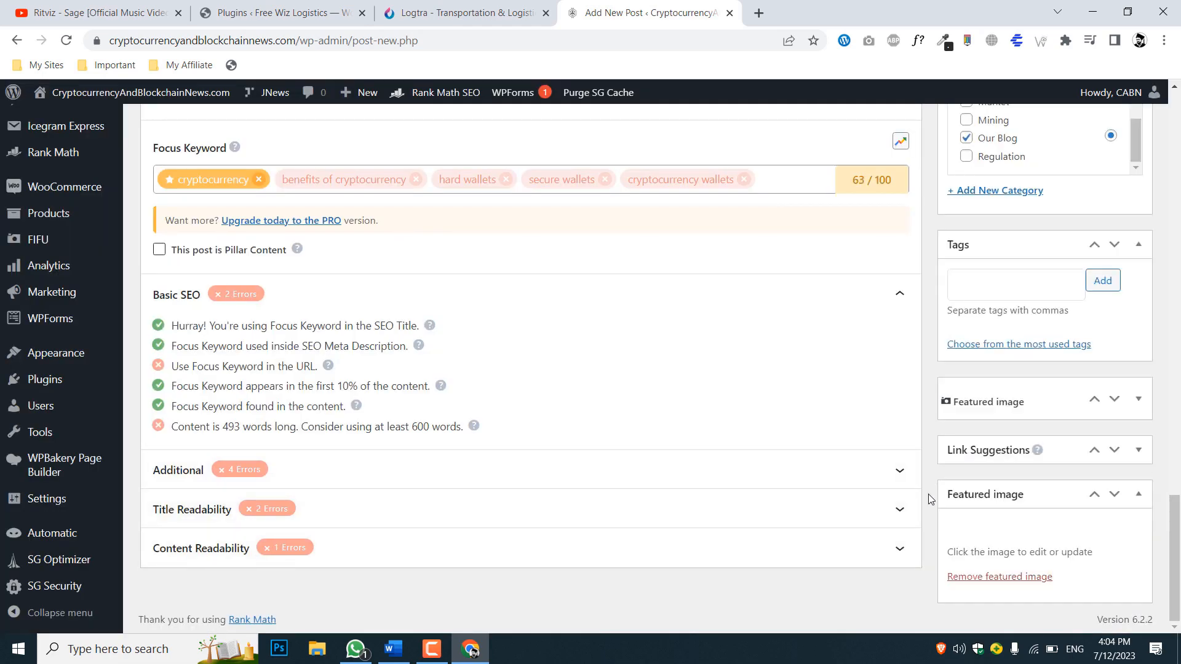
# Check the meta description, keywords, author and title lines in the Word document and return to the post in Chrome
pyautogui.scroll(6, 929, 494)
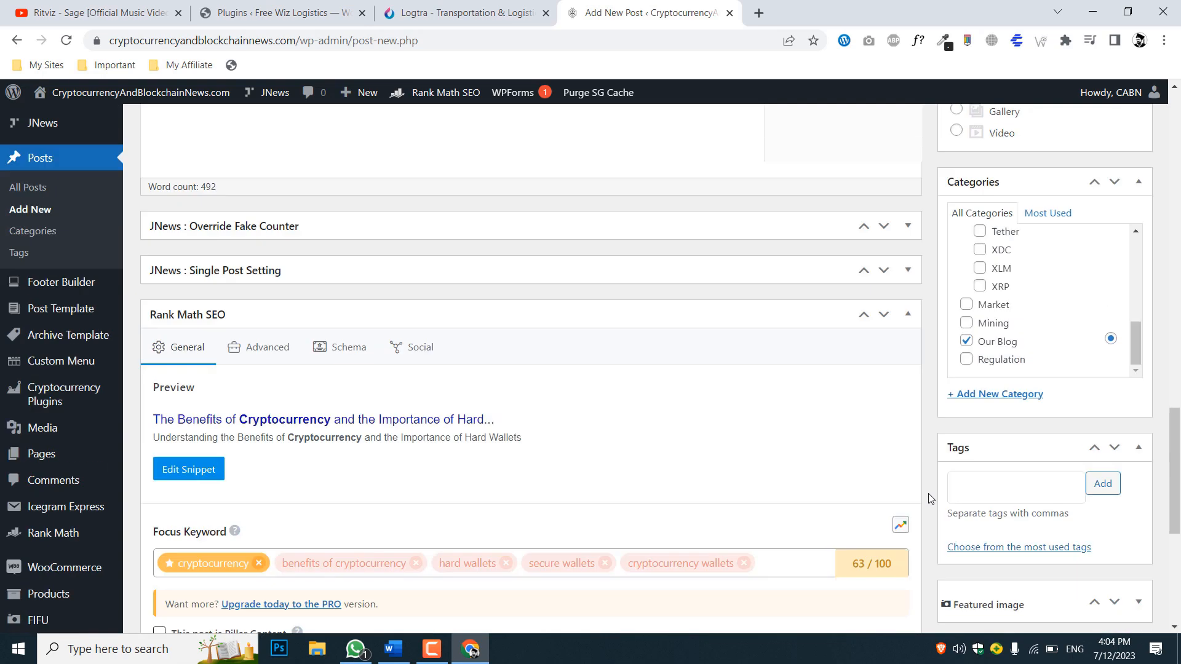
pyautogui.scroll(-1, 928, 494)
pyautogui.click(394, 647)
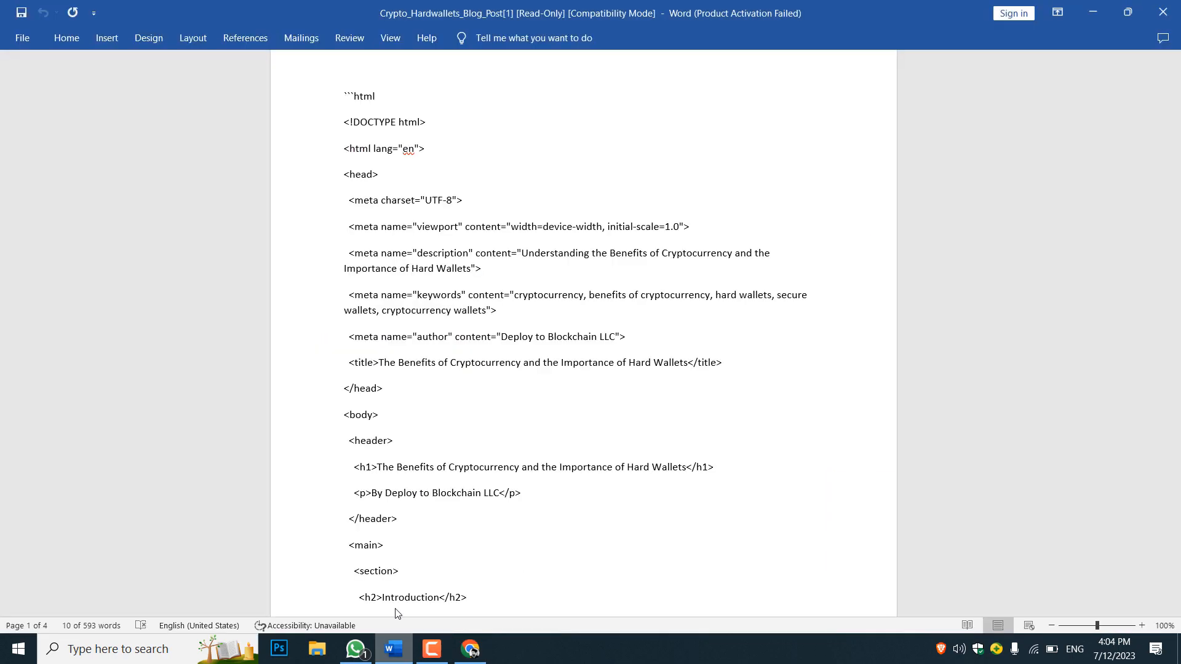
pyautogui.scroll(1, 452, 340)
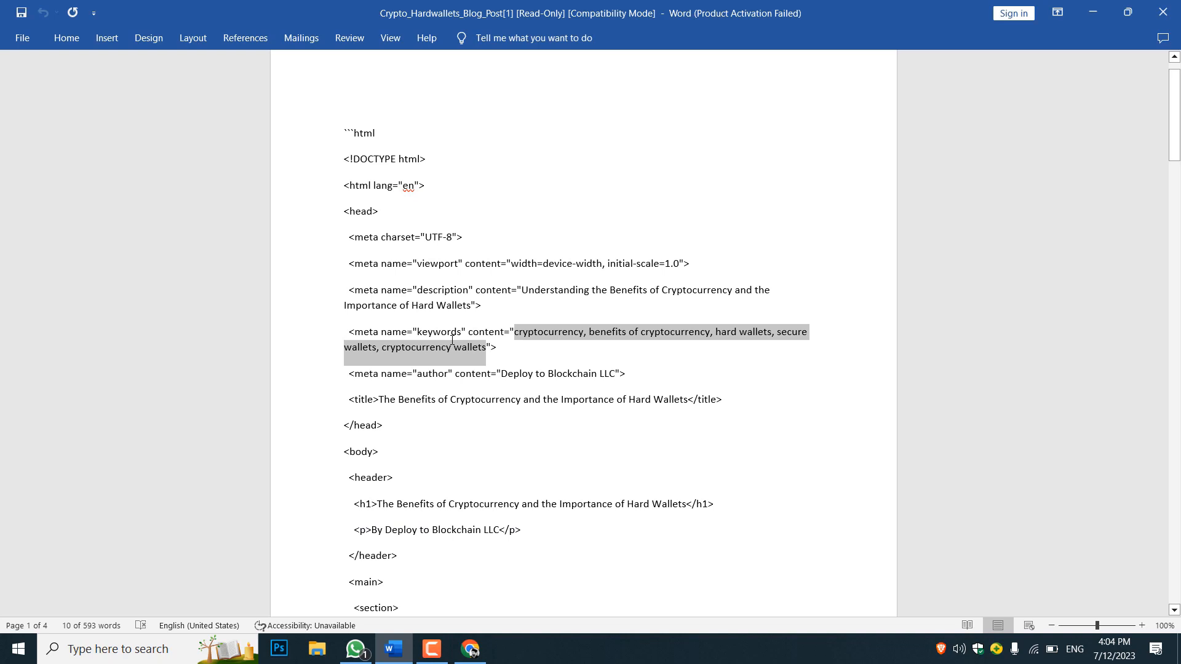
pyautogui.scroll(-2, 452, 340)
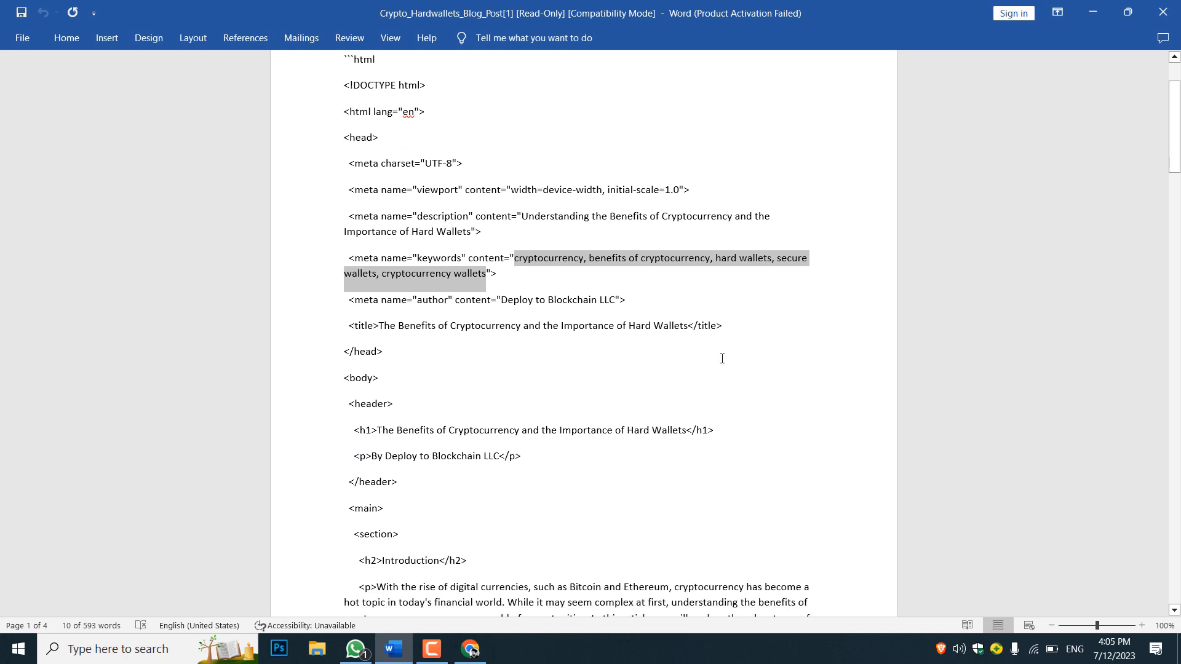
pyautogui.click(1090, 10)
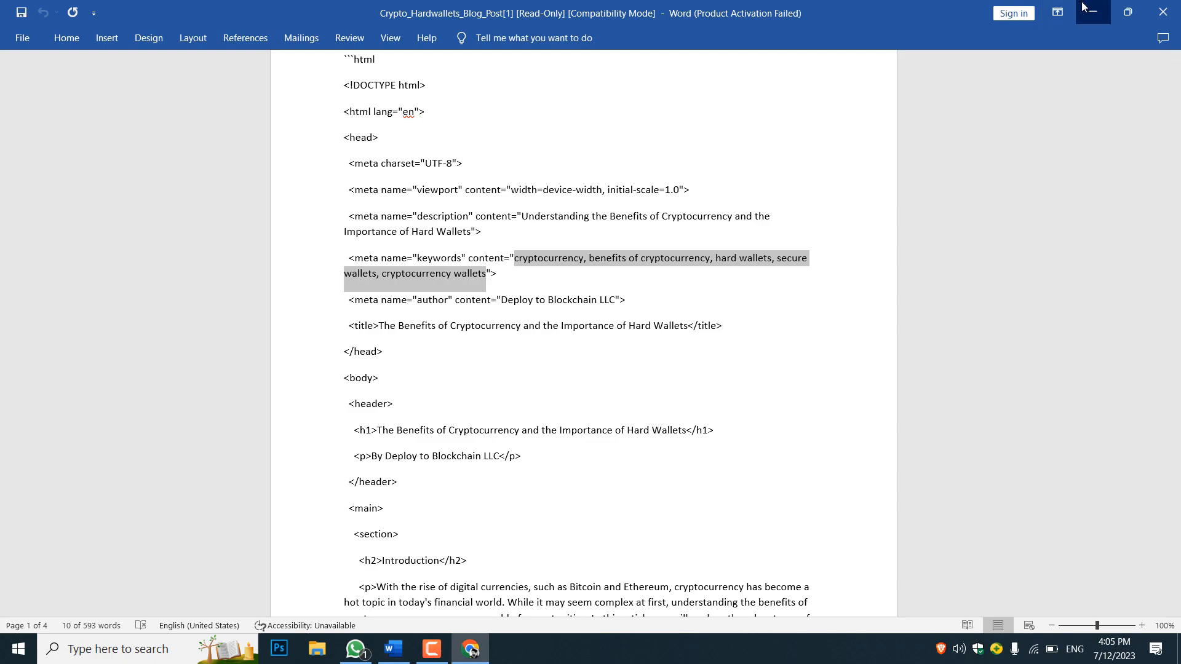
# Look over the post content once more and publish the post
pyautogui.scroll(10, 915, 382)
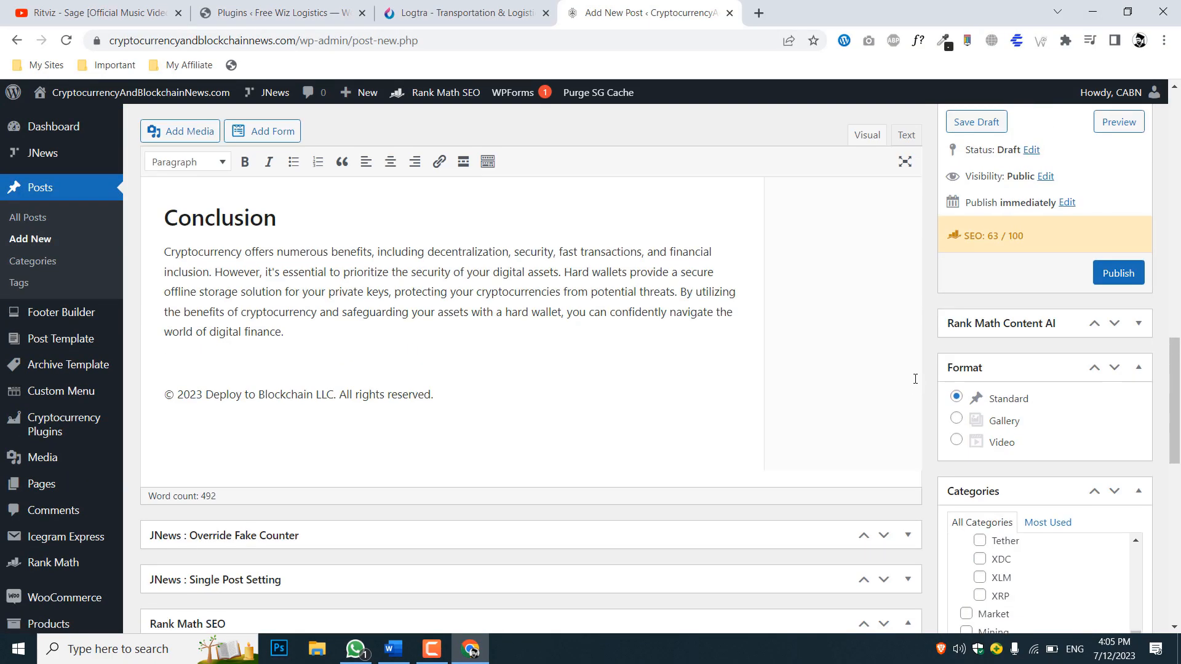
pyautogui.scroll(-4, 915, 379)
pyautogui.scroll(8, 915, 379)
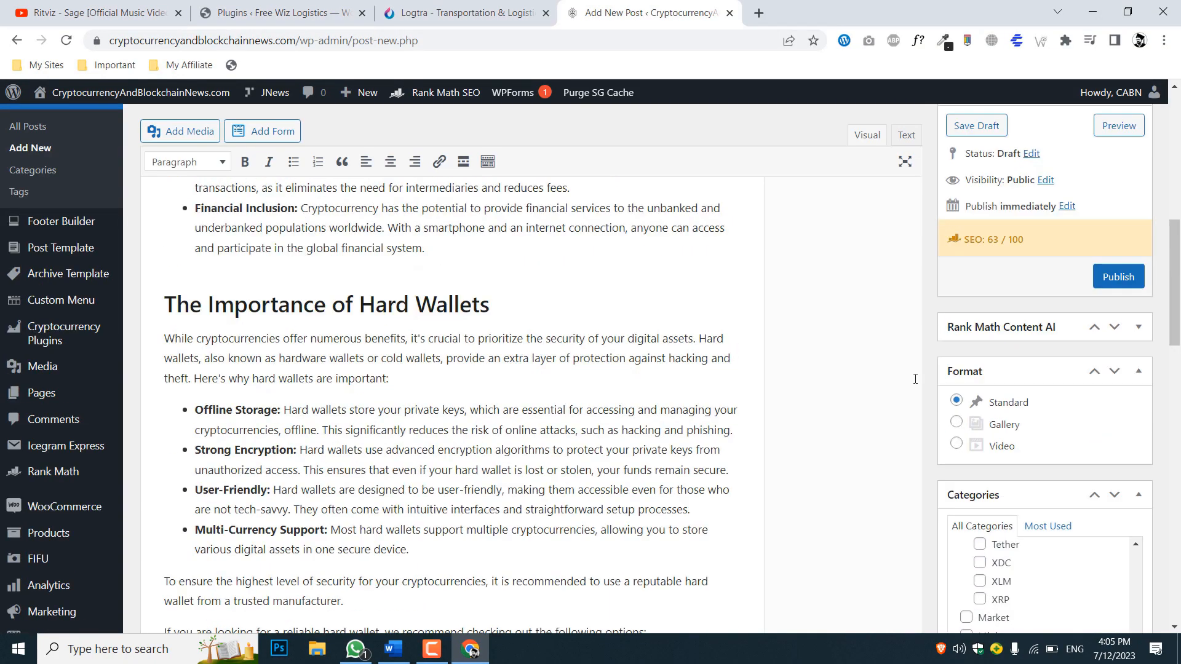
pyautogui.click(1142, 372)
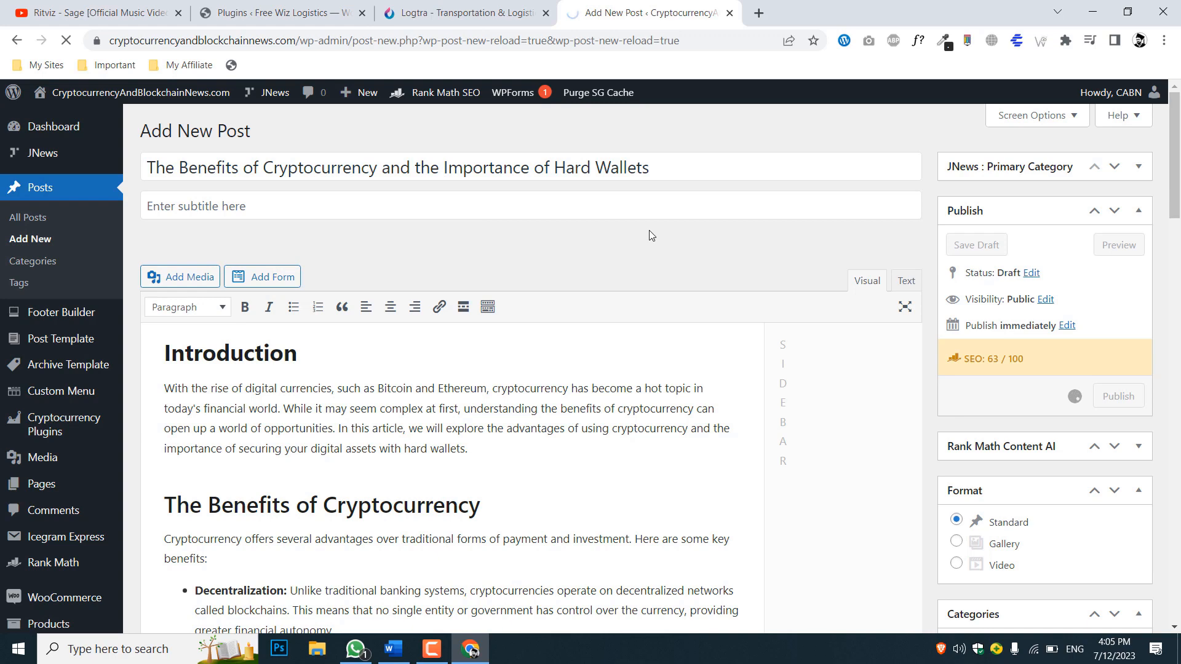
pyautogui.click(431, 660)
pyautogui.click(1118, 586)
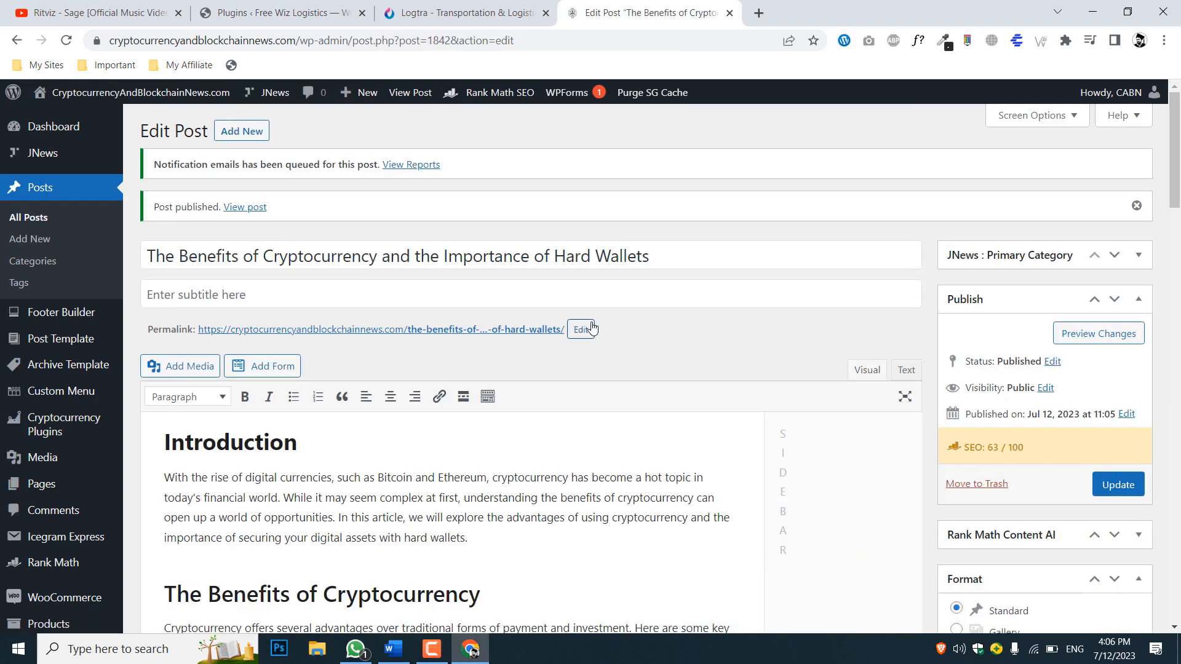
pyautogui.scroll(-6, 669, 326)
pyautogui.scroll(6, 669, 326)
pyautogui.scroll(-3, 669, 325)
pyautogui.scroll(2, 670, 326)
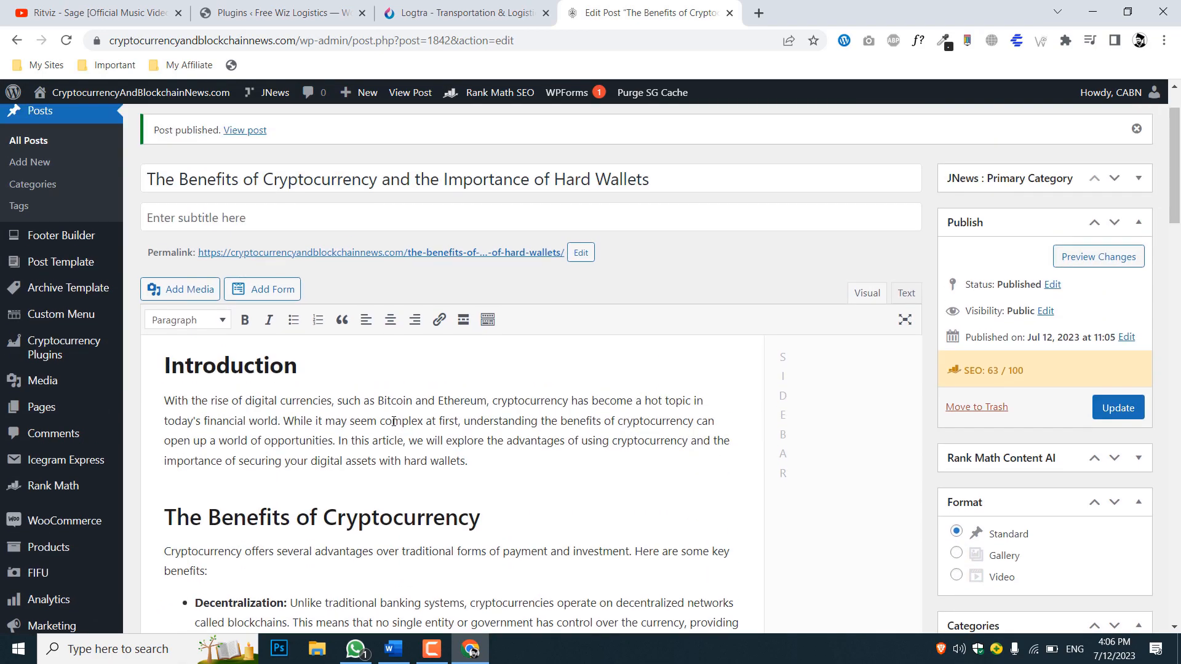
pyautogui.scroll(1, 530, 415)
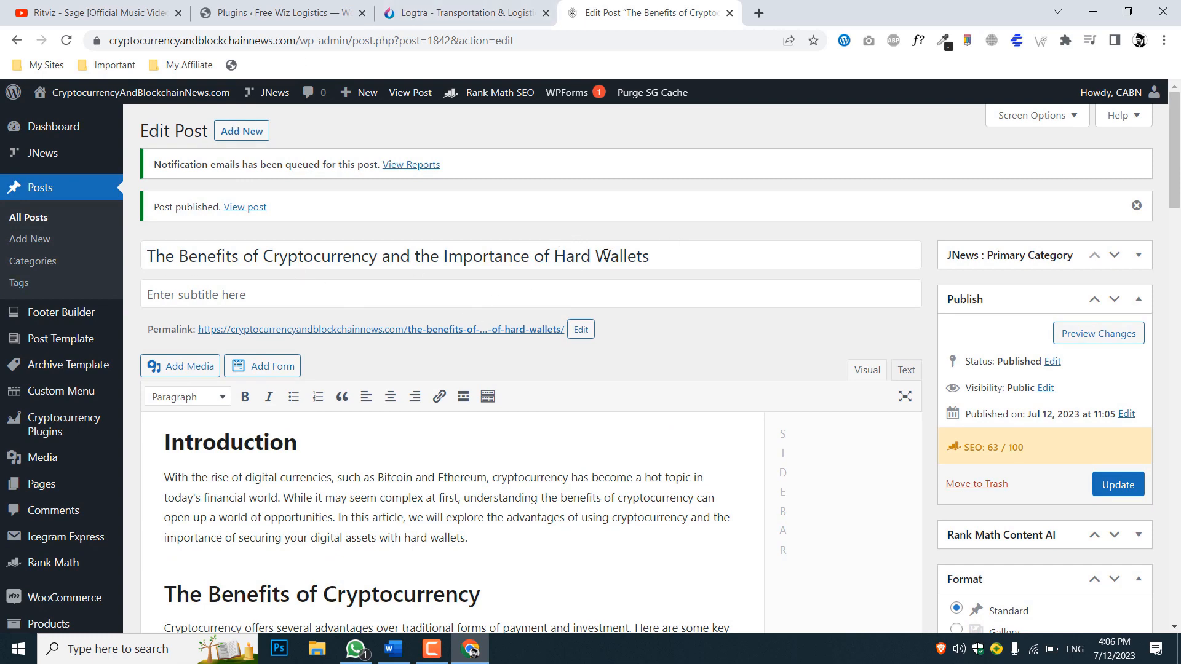
# Open the stock image site pixabay.com in a new browser tab
pyautogui.hotkey('ctrl', 't')
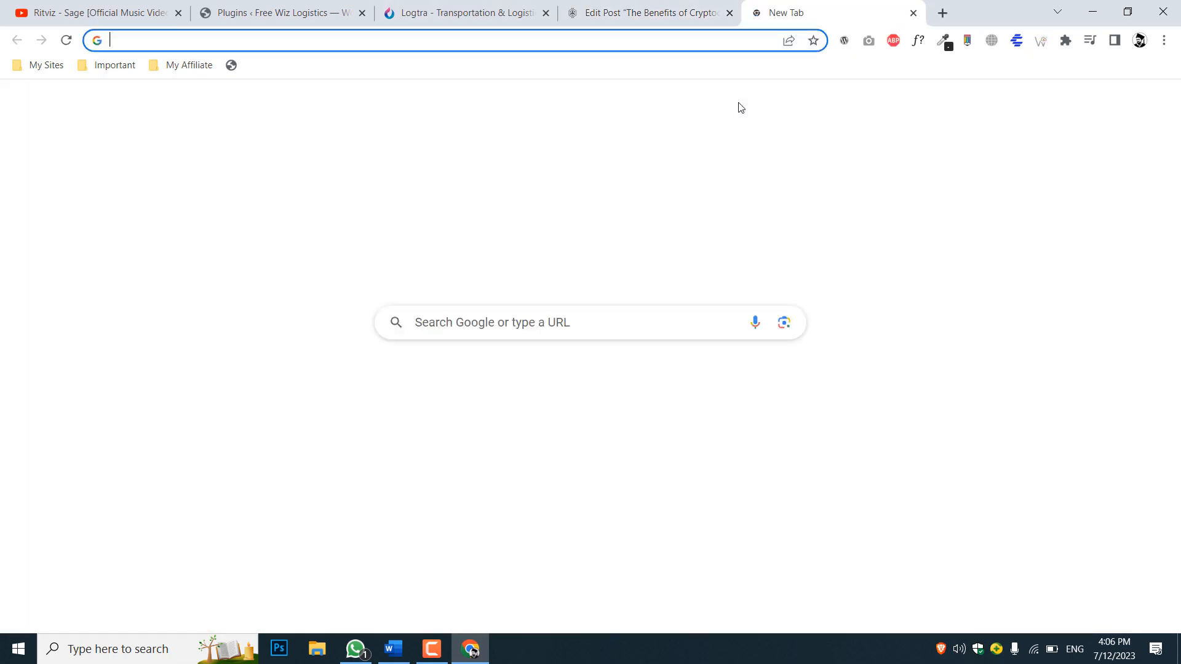
pyautogui.write('pixabay.com')
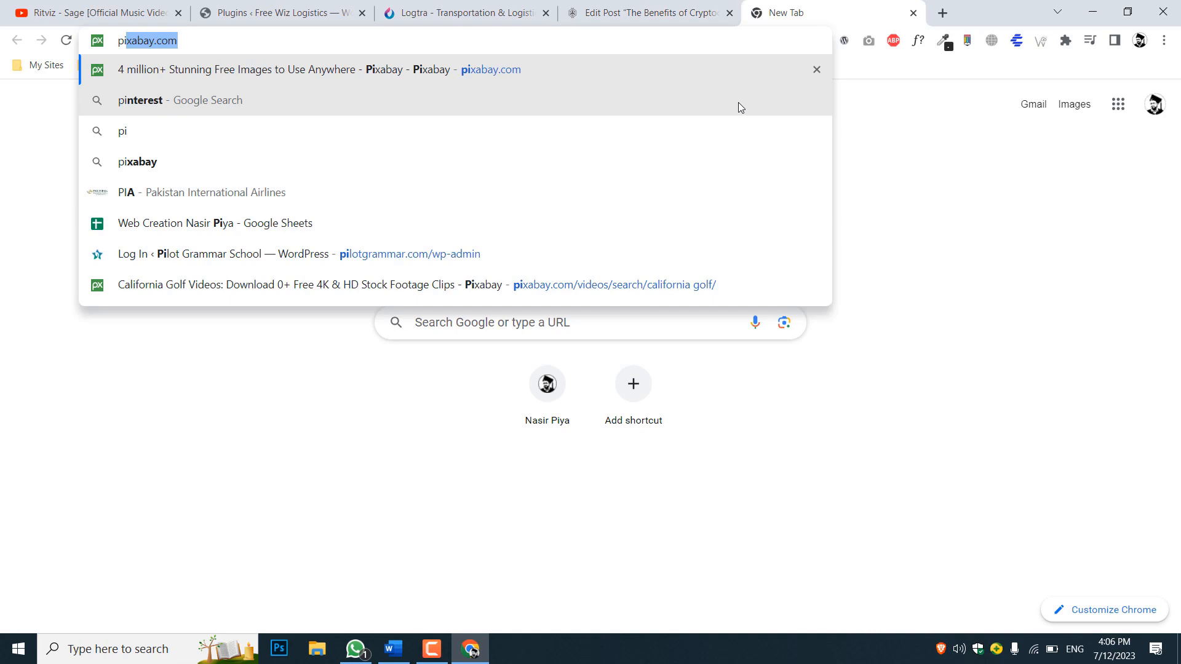
pyautogui.press('Return')
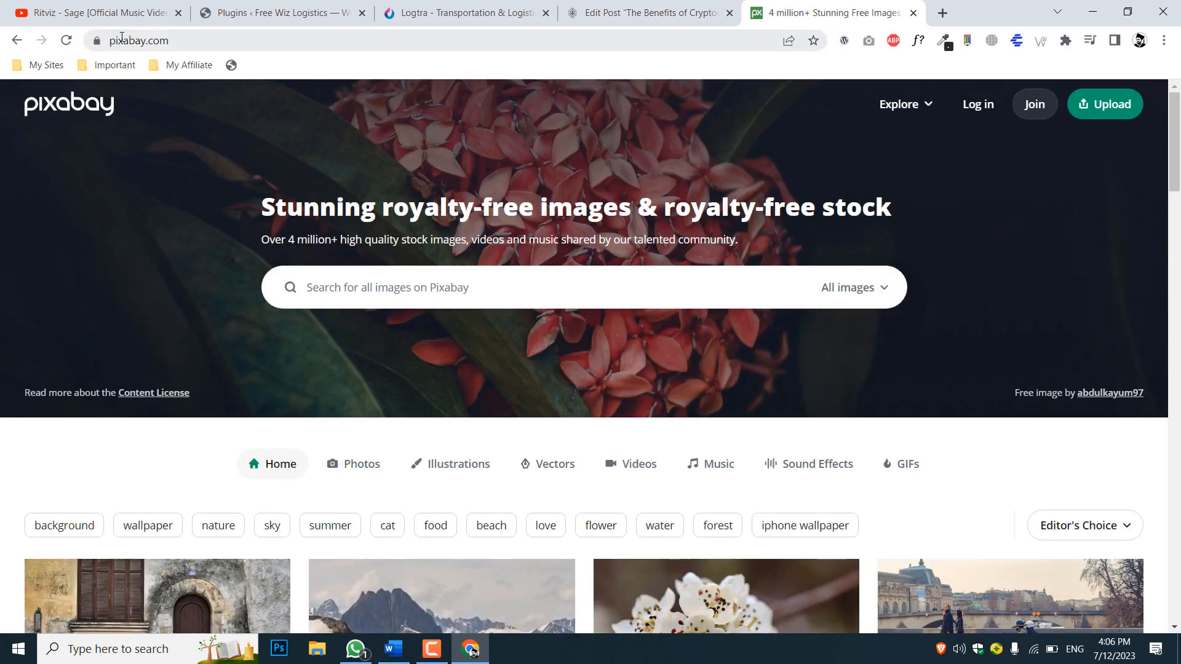
pyautogui.click(178, 41)
pyautogui.moveTo(203, 41); pyautogui.dragTo(151, 42)
pyautogui.click(151, 42)
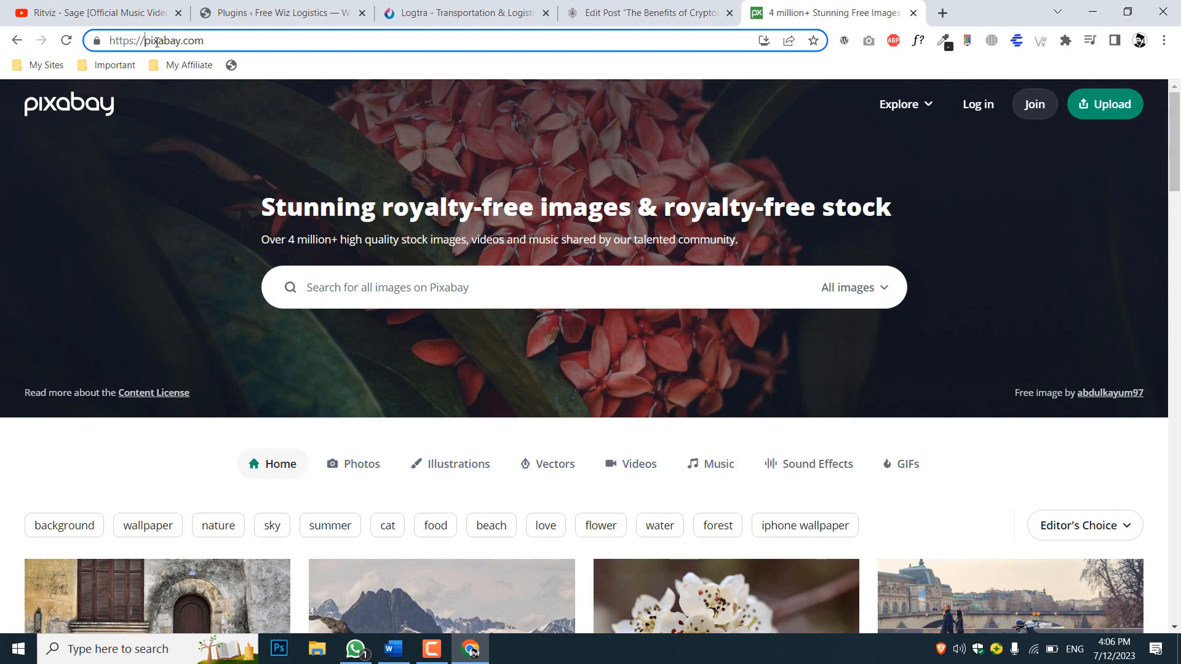
# Open the home page of the free stock photo site pexels.com in another new browser tab
pyautogui.click(942, 9)
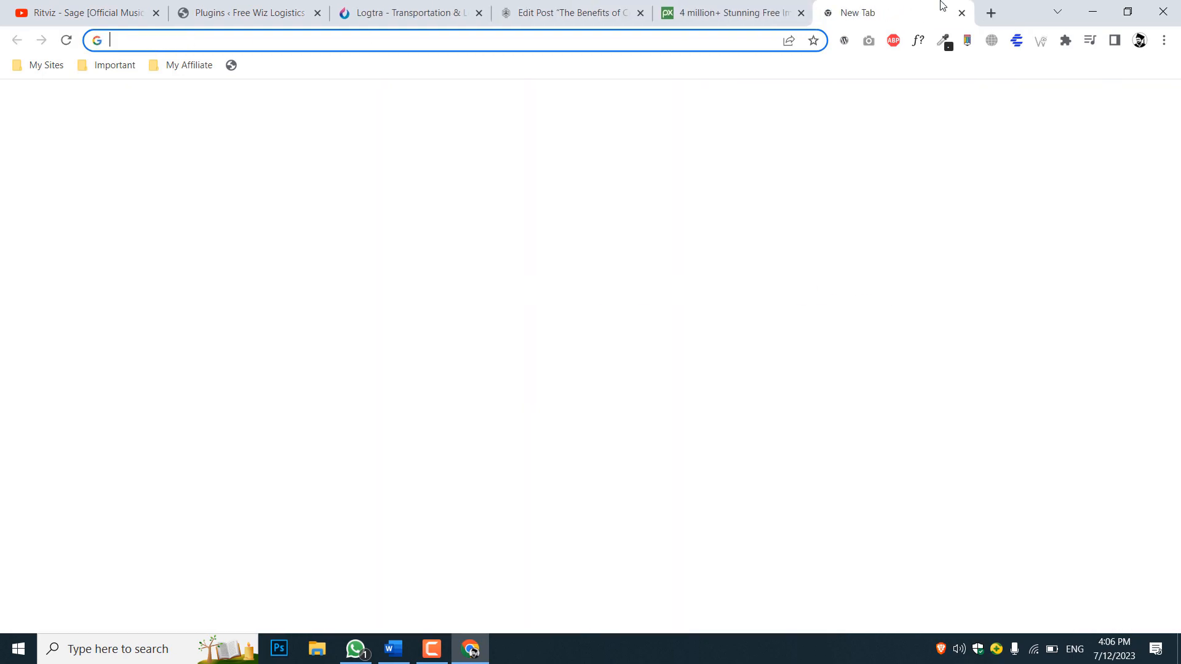
pyautogui.write('pexels')
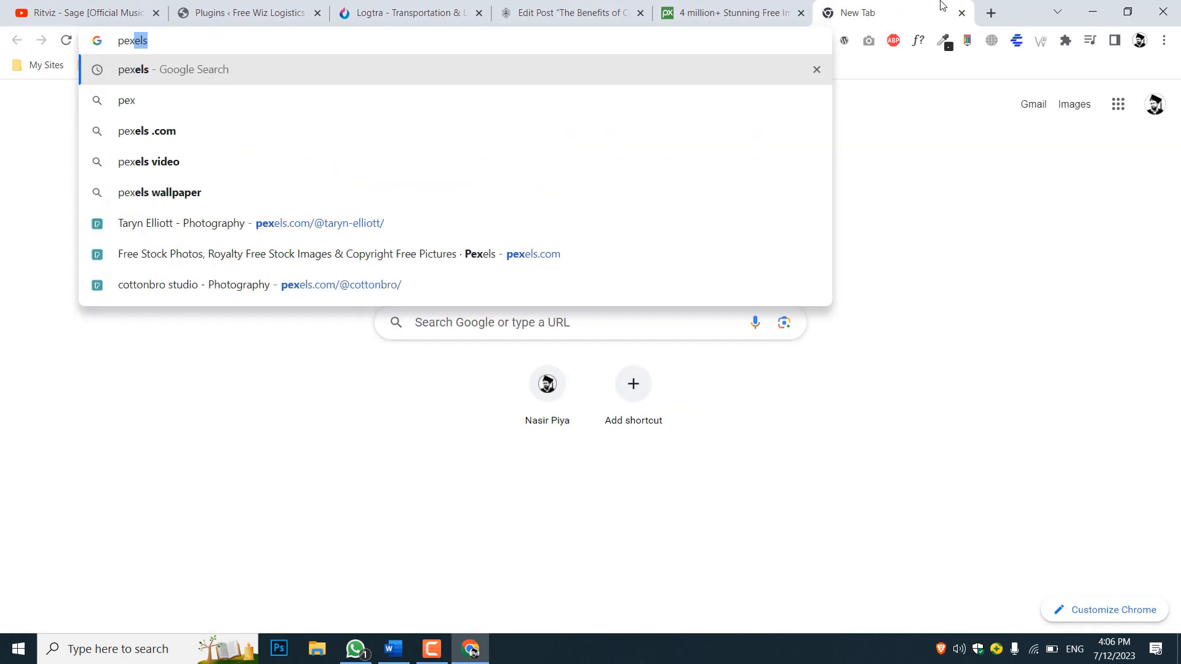
pyautogui.press('Down')
pyautogui.press('Down')
pyautogui.press('Down')
pyautogui.press('Down')
pyautogui.press('Down')
pyautogui.press('BackSpace')
pyautogui.press('BackSpace')
pyautogui.press('BackSpace')
pyautogui.press('BackSpace')
pyautogui.press('BackSpace')
pyautogui.press('BackSpace')
pyautogui.press('BackSpace')
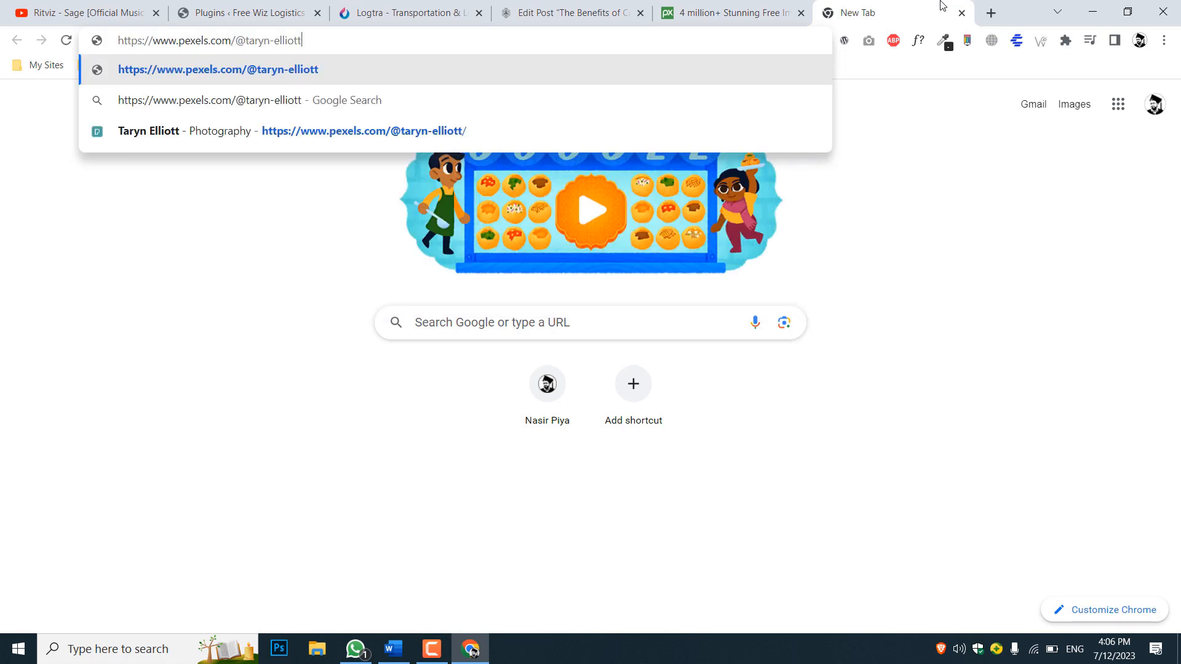
pyautogui.press('BackSpace')
pyautogui.press('BackSpace')
pyautogui.press('BackSpace')
pyautogui.press('BackSpace')
pyautogui.press('BackSpace')
pyautogui.press('BackSpace')
pyautogui.press('BackSpace')
pyautogui.press('BackSpace')
pyautogui.press('Return')
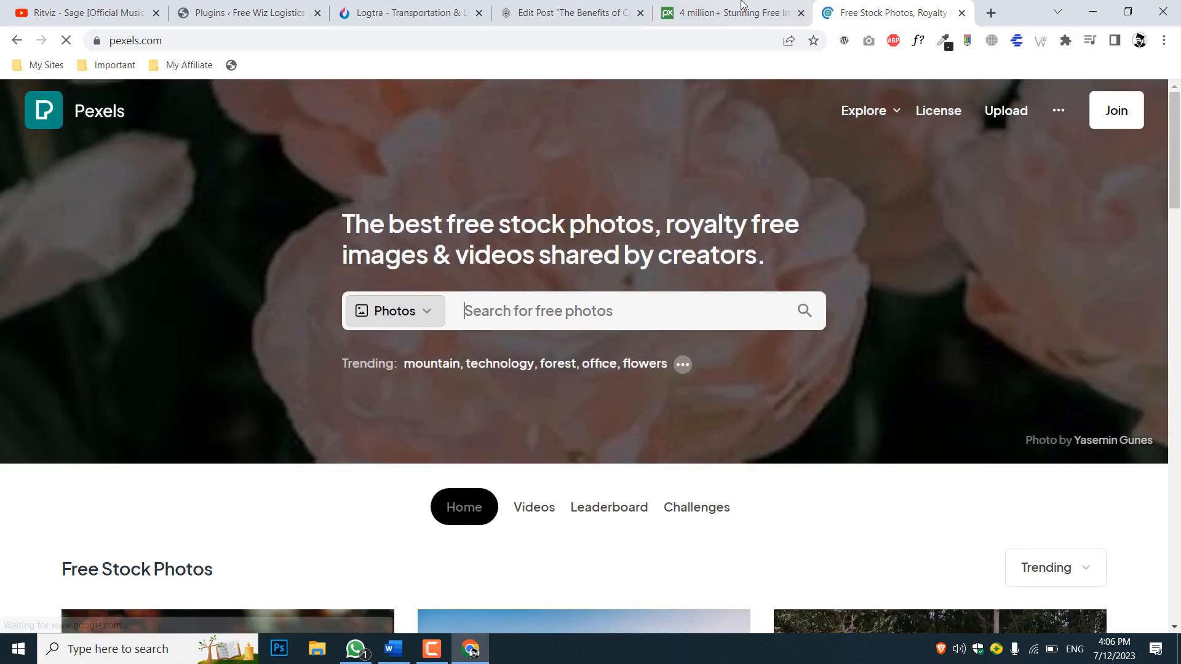
# Return to Pixabay and search all images for "crypto currency"
pyautogui.hotkey('ctrl', 'pageup')
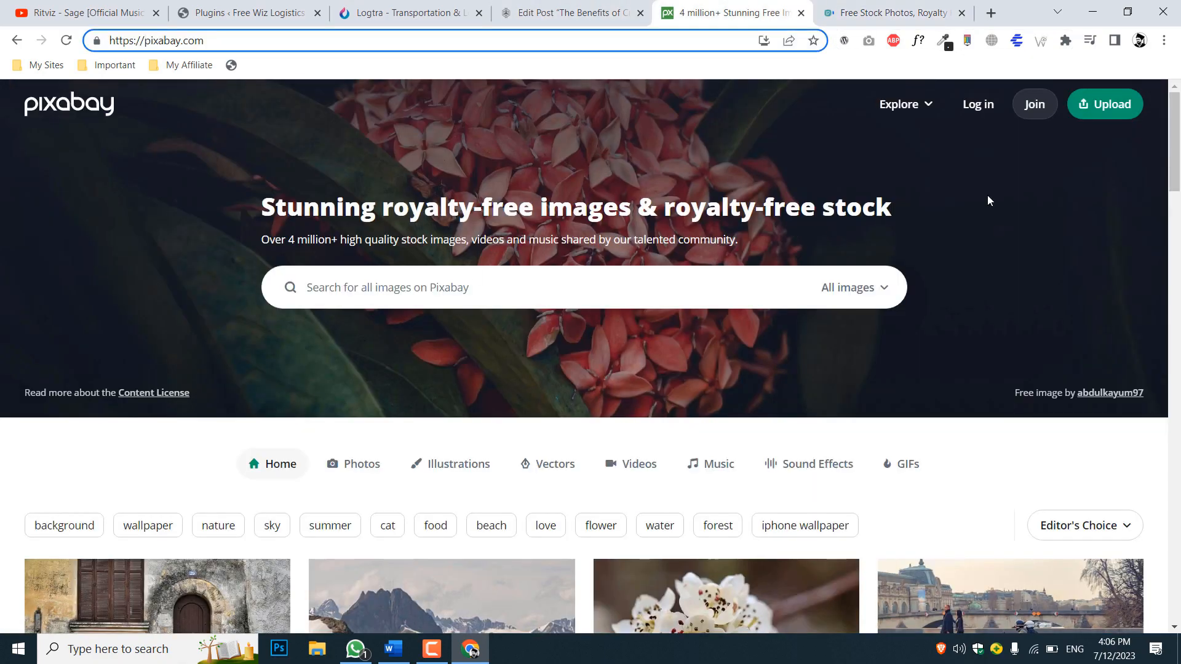
pyautogui.scroll(-6, 1078, 186)
pyautogui.scroll(-5, 1078, 186)
pyautogui.scroll(12, 1077, 186)
pyautogui.click(473, 298)
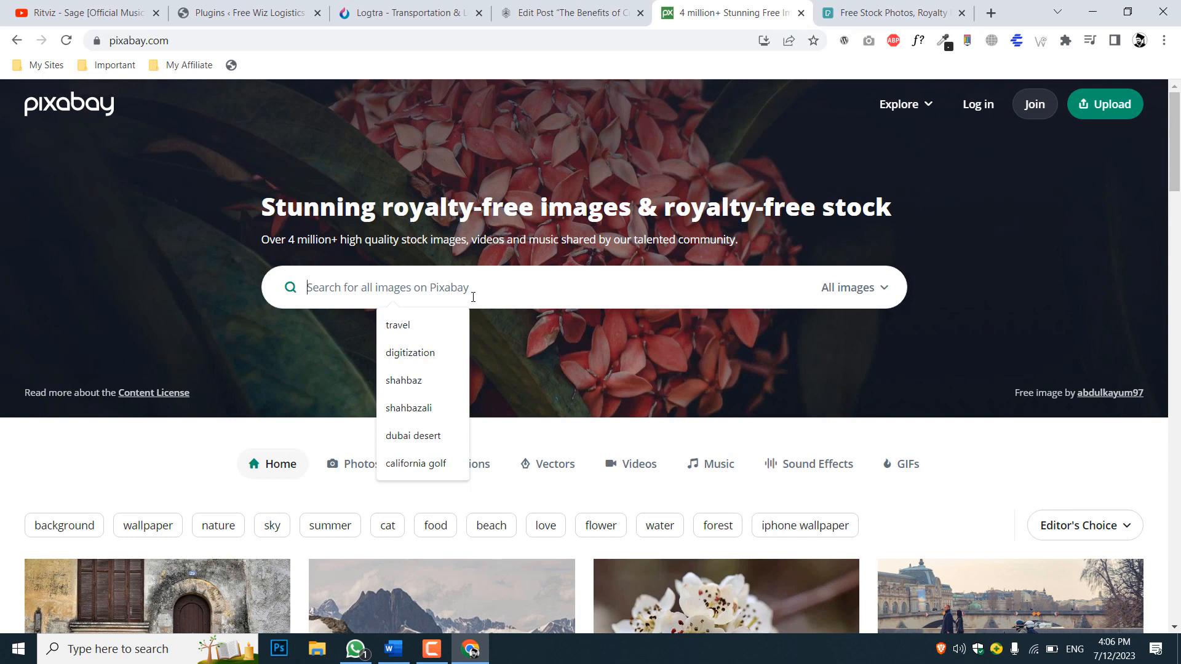
pyautogui.write('crypto')
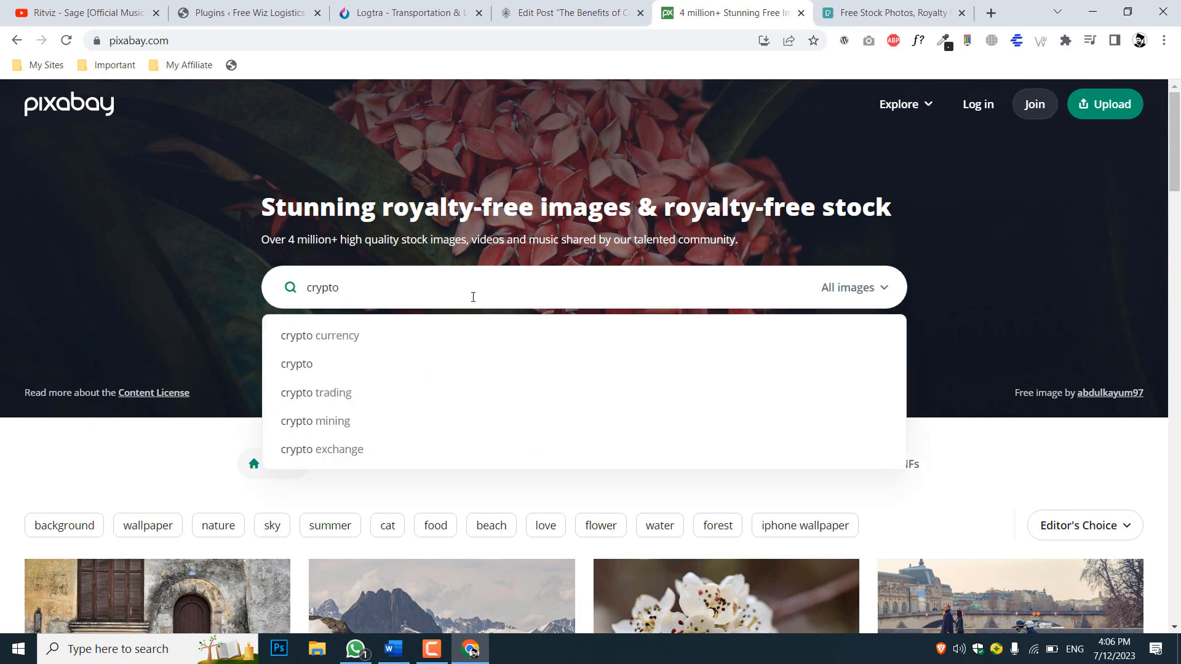
pyautogui.press('Down')
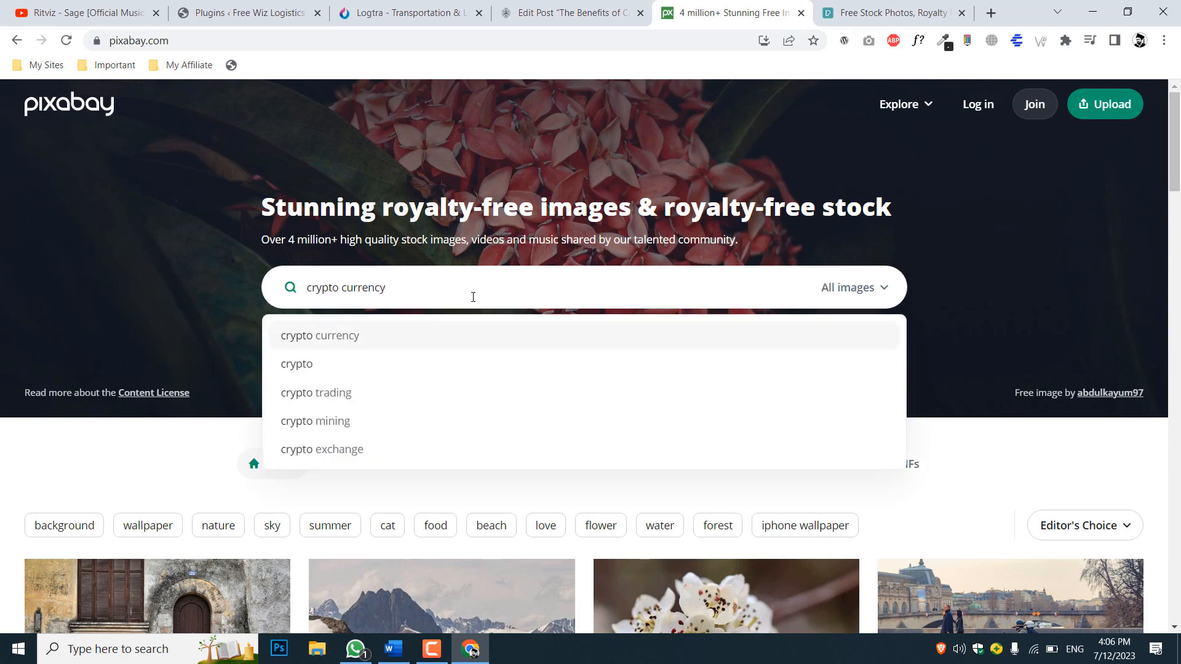
pyautogui.press('Return')
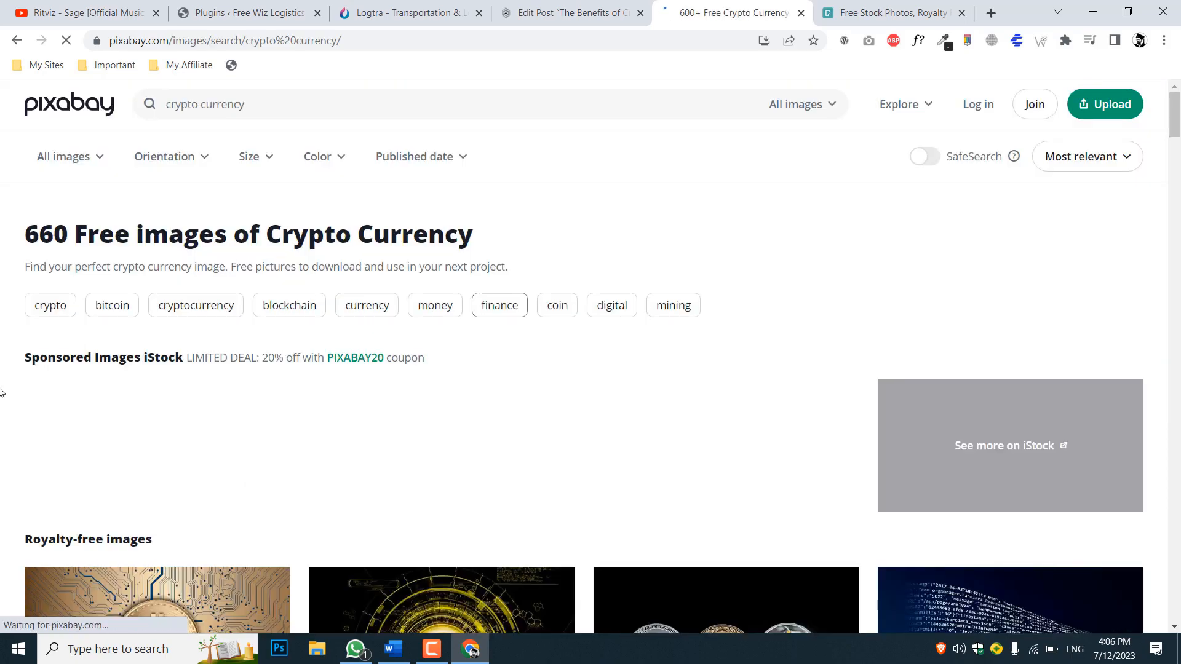
# Browse the Pixabay crypto currency images for pictures suited to the post, with a brief look at the Pexels page
pyautogui.scroll(-5, 2, 392)
pyautogui.scroll(-6, 736, 416)
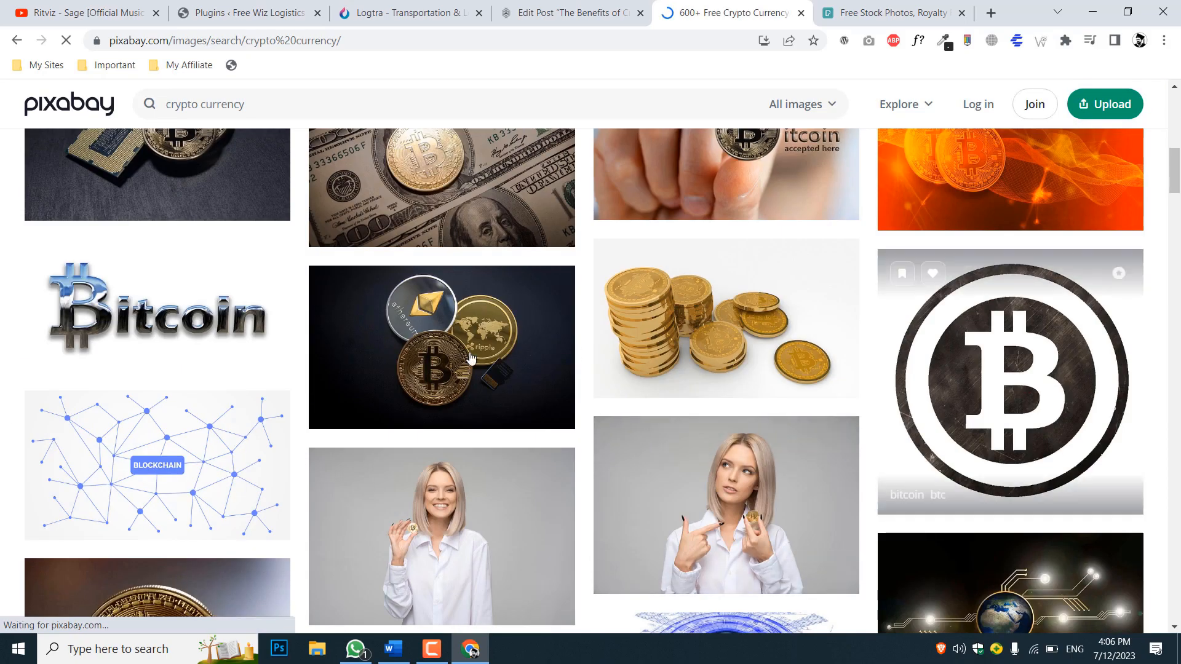
pyautogui.scroll(-6, 465, 359)
pyautogui.scroll(6, 465, 359)
pyautogui.scroll(-5, 465, 360)
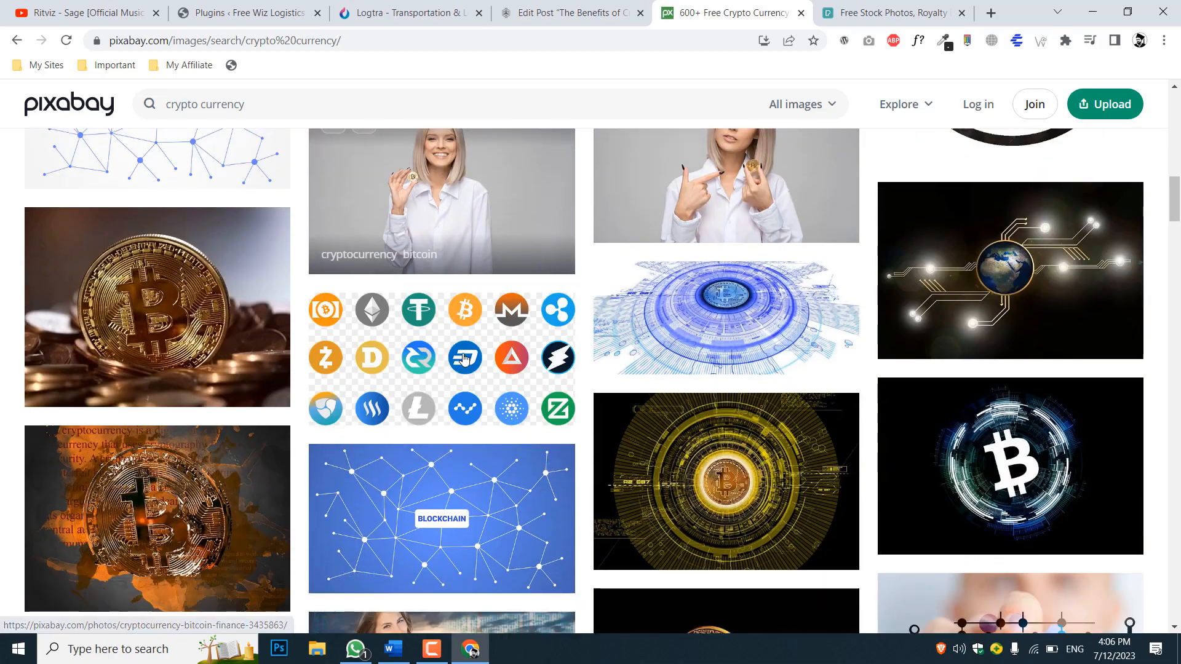
pyautogui.scroll(-5, 465, 359)
pyautogui.scroll(15, 464, 359)
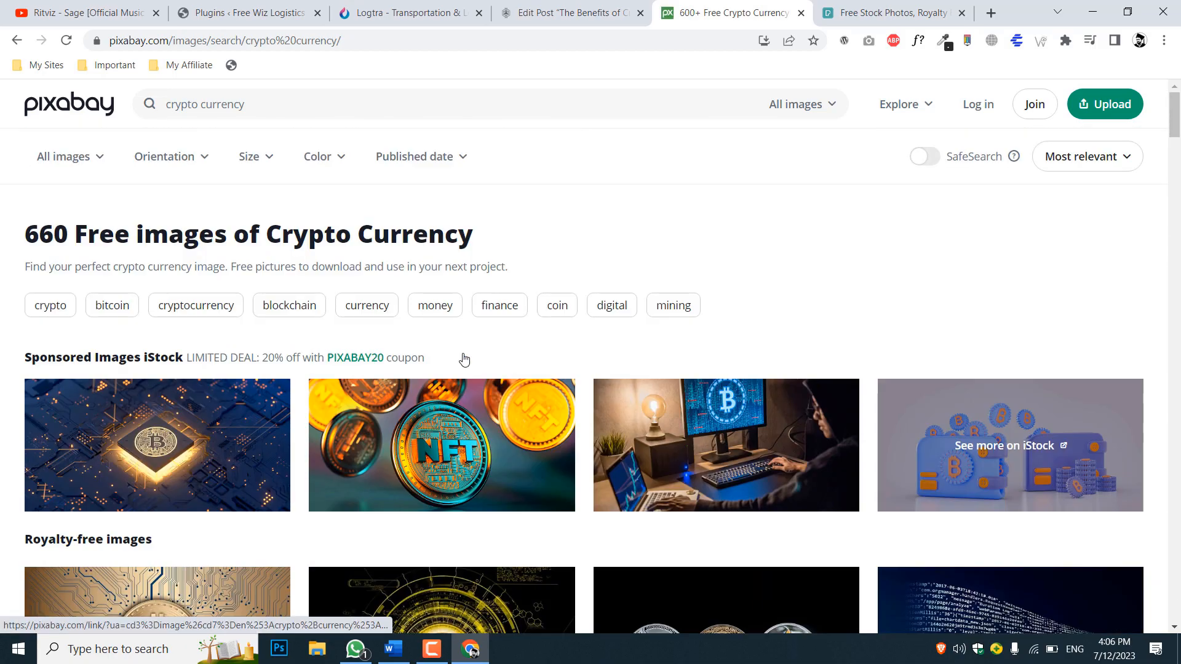
pyautogui.scroll(-5, 464, 359)
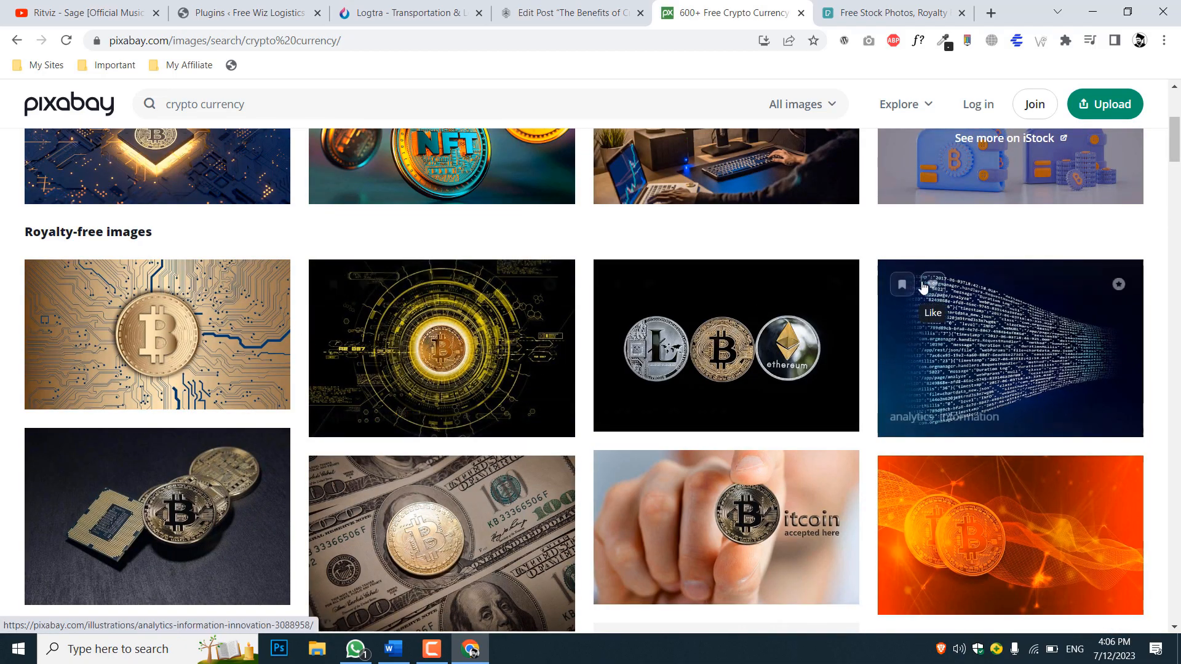
pyautogui.scroll(-14, 917, 290)
pyautogui.scroll(8, 910, 292)
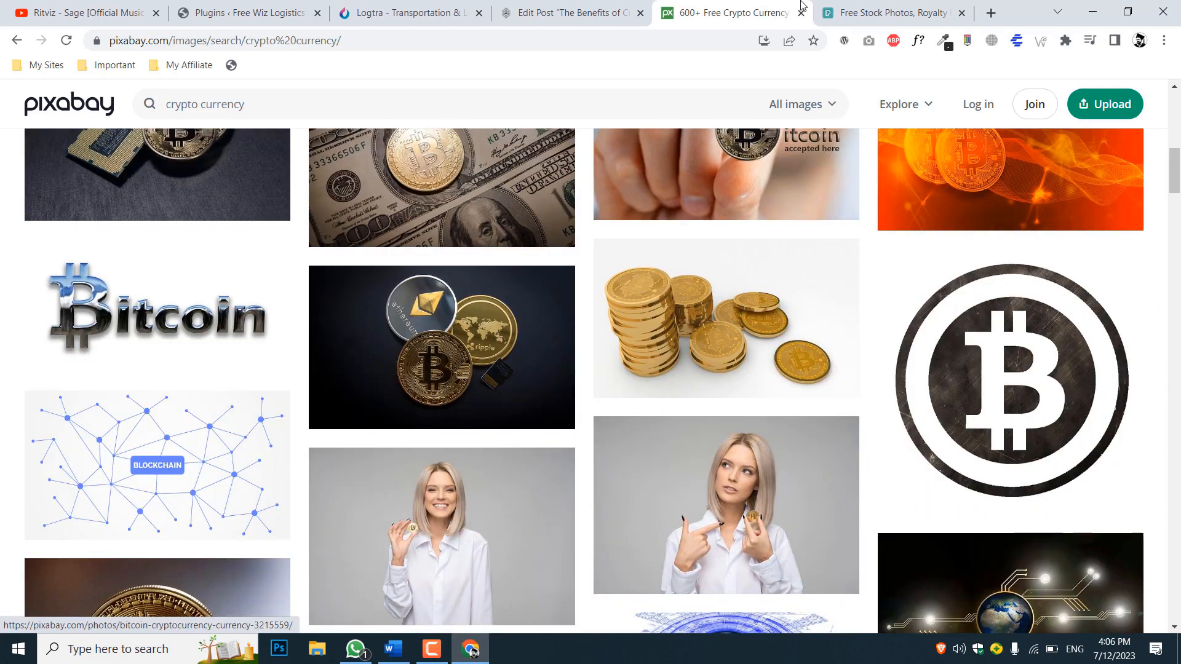
pyautogui.click(874, 8)
pyautogui.click(732, 12)
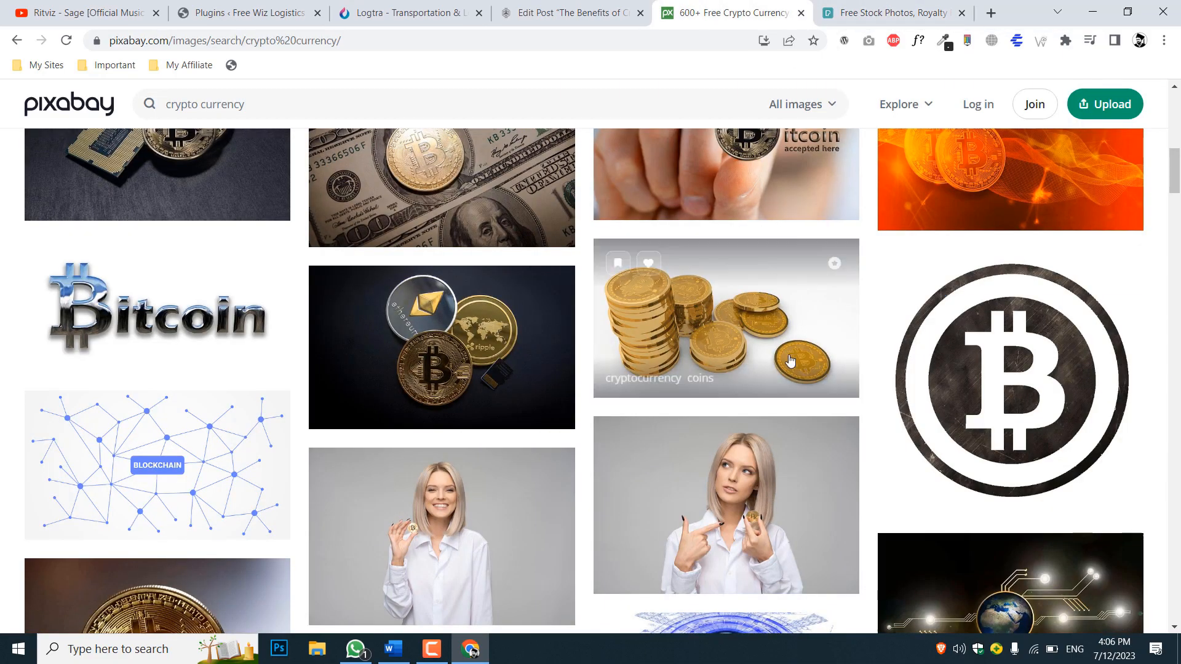
pyautogui.scroll(10, 790, 360)
# Return to the published post's edit page in WordPress and glance over its content
pyautogui.click(569, 12)
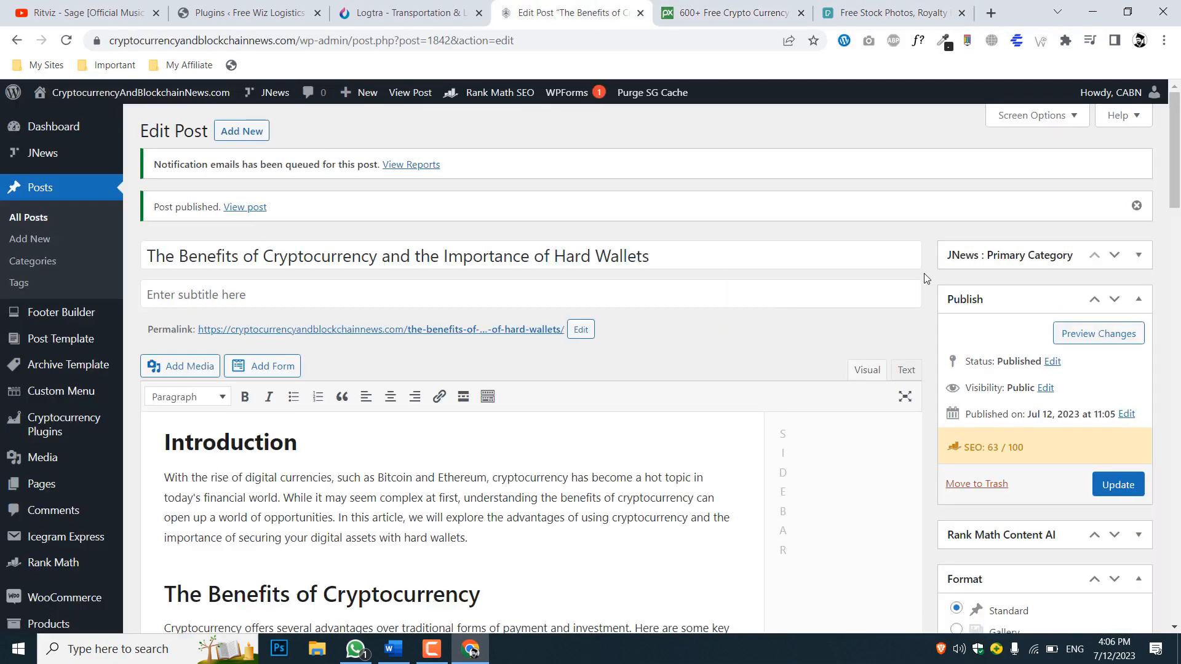
pyautogui.scroll(-5, 924, 273)
pyautogui.scroll(5, 924, 273)
pyautogui.click(431, 649)
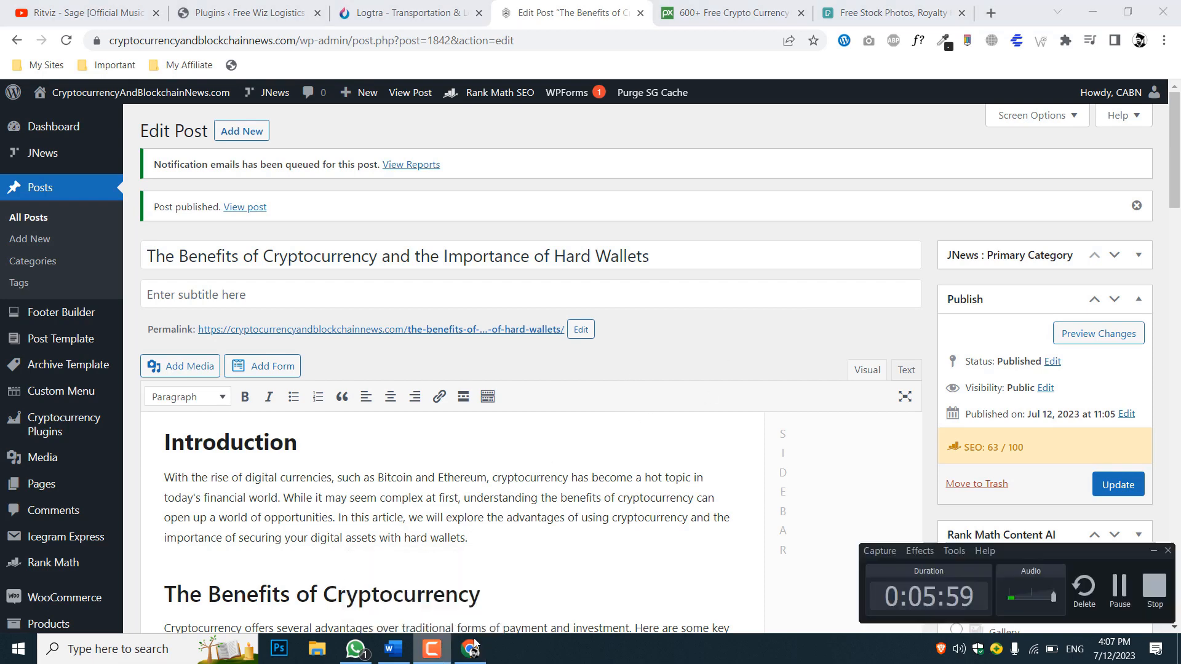